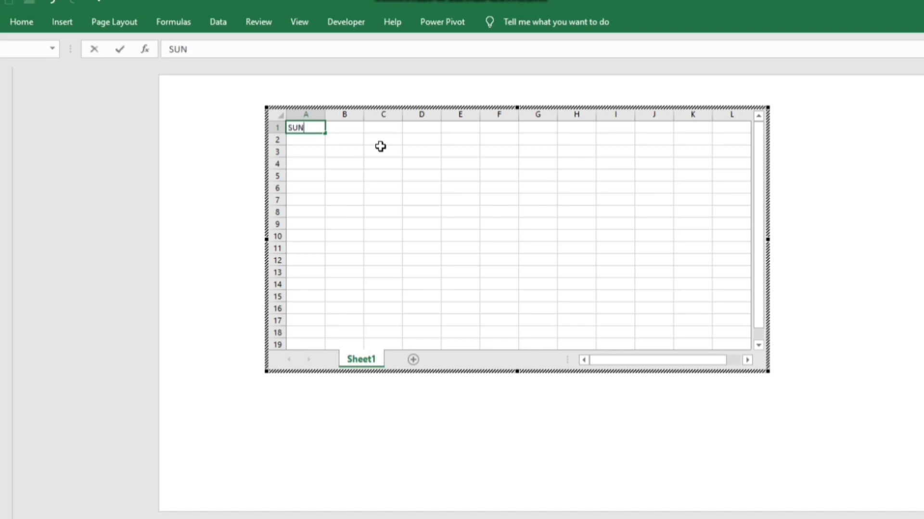
Step: Enter SUN in cell A1 and fill the weekday names across row 1 through SAT in G1
key("Tab")
left_click(316, 129)
left_click_drag(327, 133, 553, 132)
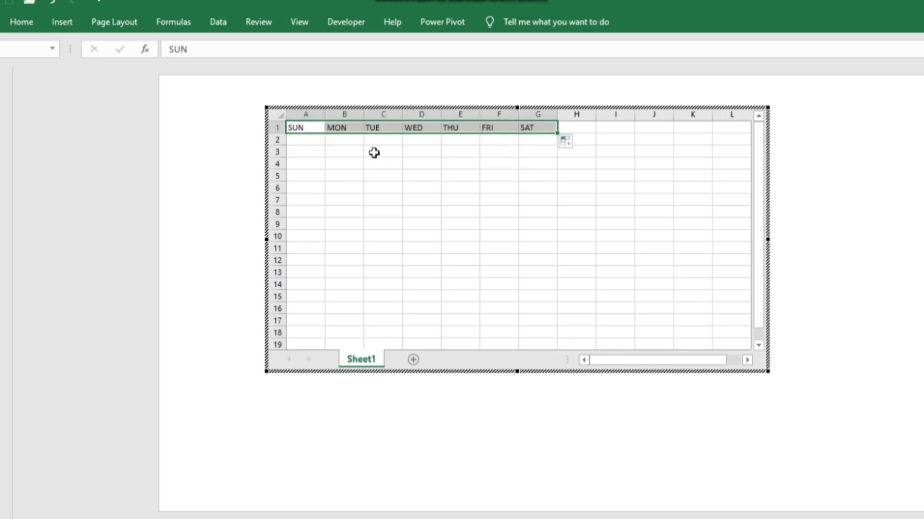
Step: Enter 1 in cell B2 under MON, and 7, 14, 21 and 28 down the SUN column in A3:A6
left_click(341, 140)
type("1")
key("Return")
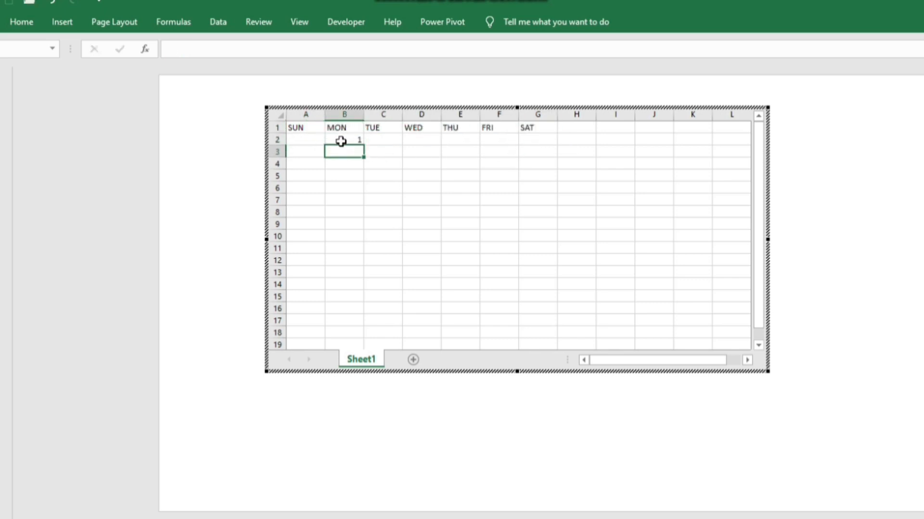
left_click(296, 150)
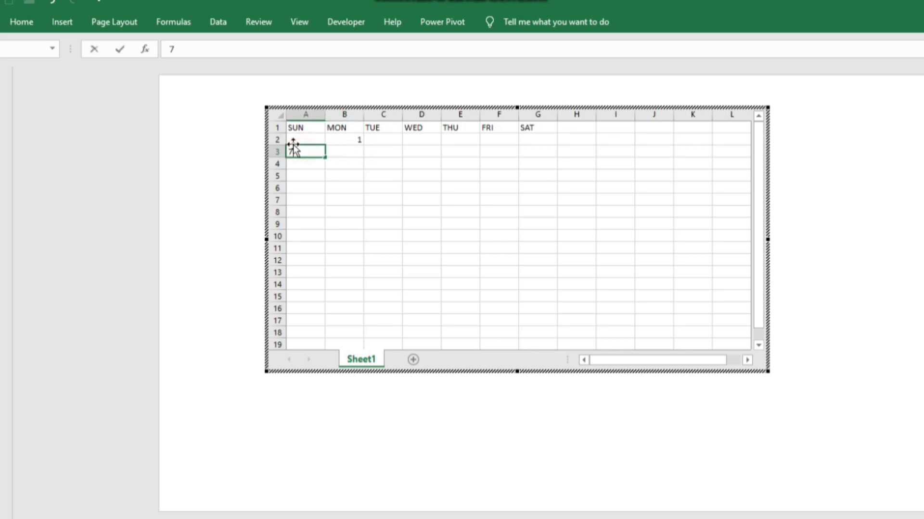
key("Return")
type("14")
key("Return")
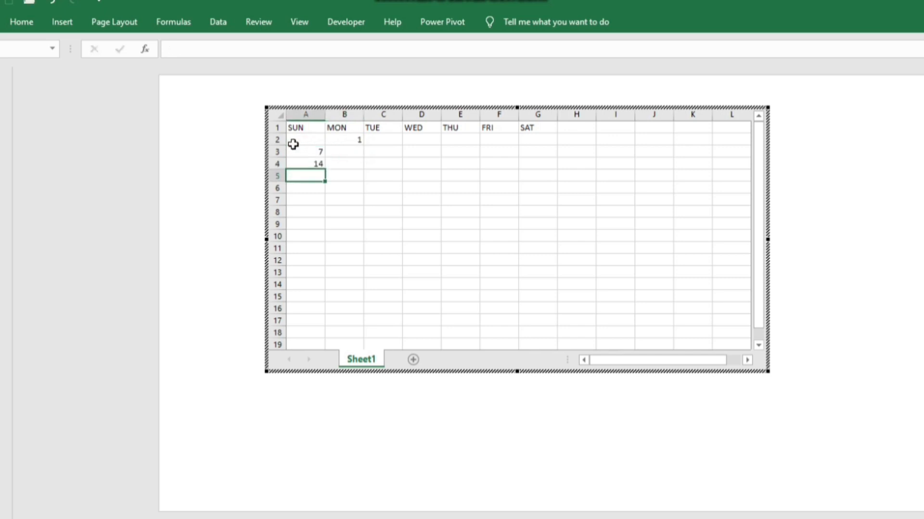
type("21")
key("Return")
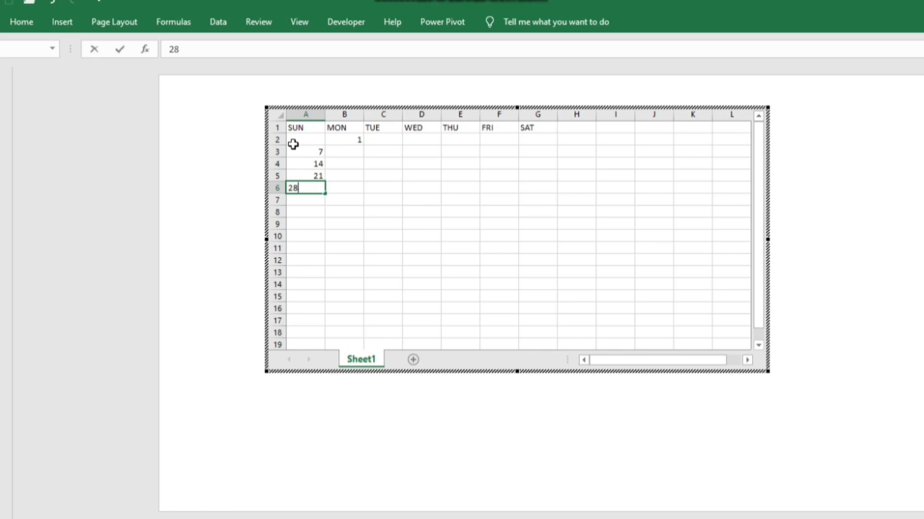
key("Tab")
Step: Fill rows 2 and 3 across to the SAT column as number series, starting from 1 in B2 and 7 in A3
left_click(348, 139)
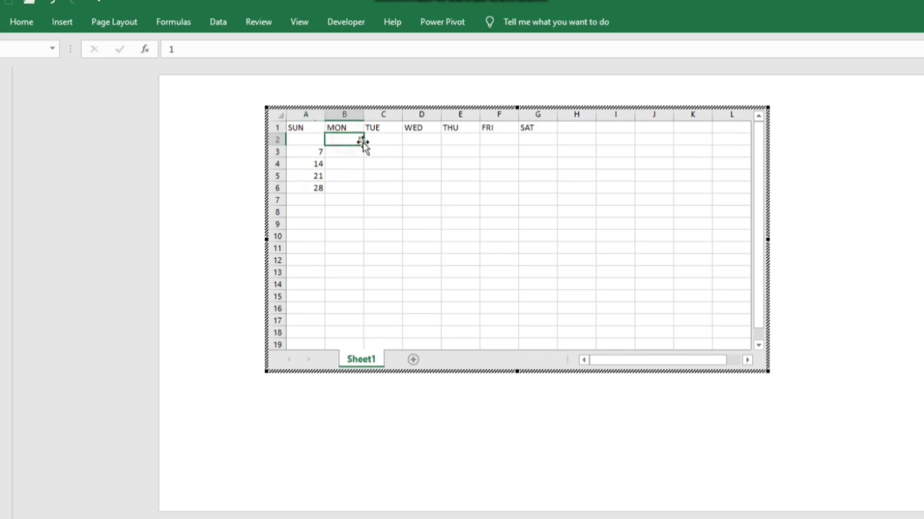
left_click_drag(364, 145, 556, 151)
left_click(570, 154)
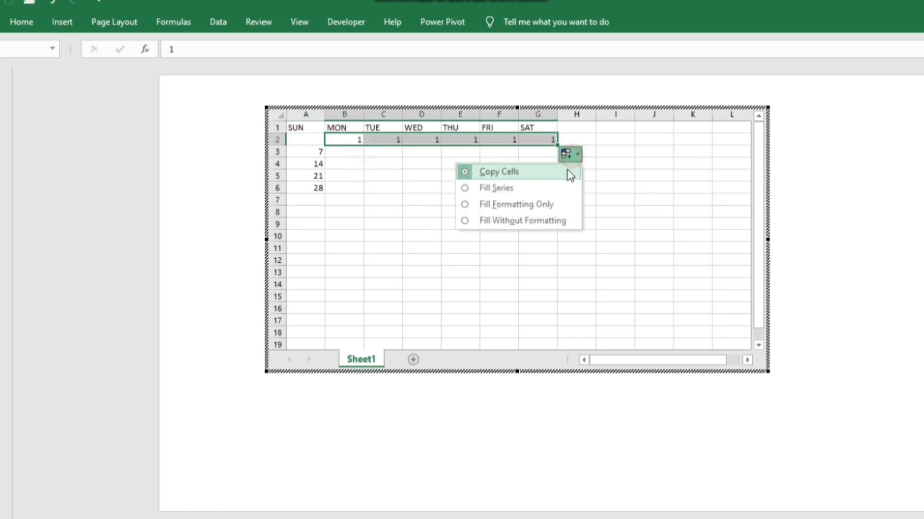
left_click(559, 178)
left_click(314, 154)
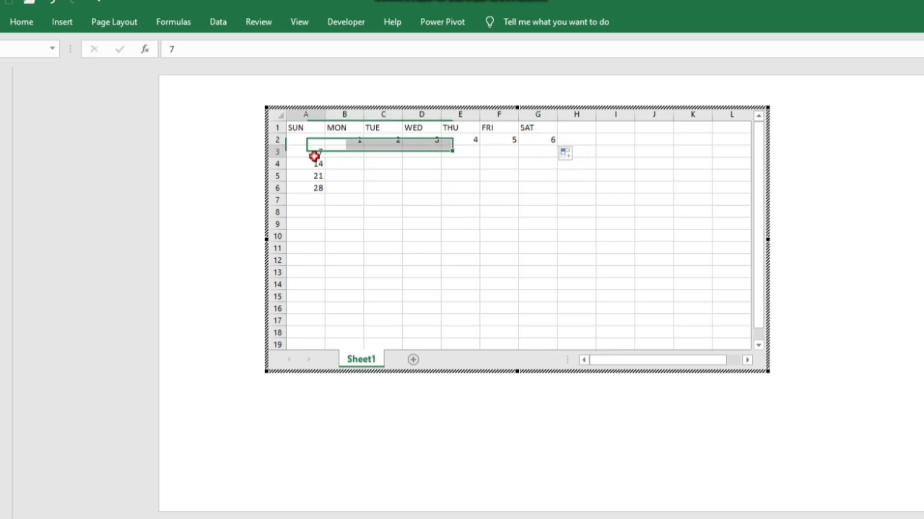
left_click_drag(324, 156, 555, 152)
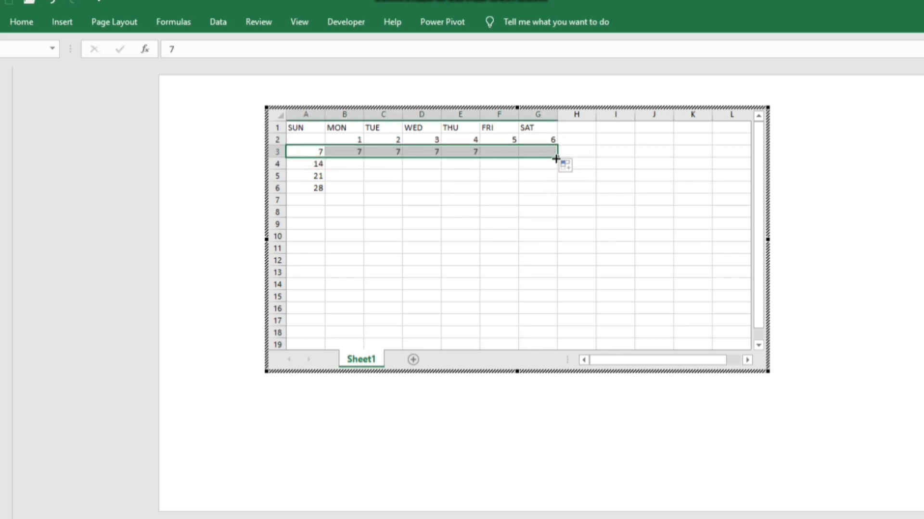
left_click(565, 163)
left_click(510, 198)
Step: Fill rows 4 and 5 across to the SAT column as number series, starting from 14 and 21
left_click(312, 164)
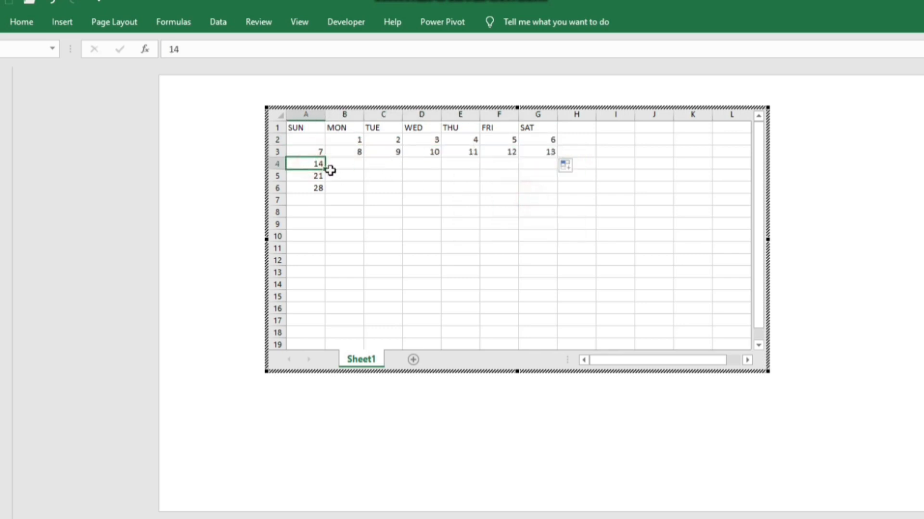
left_click_drag(325, 170, 556, 164)
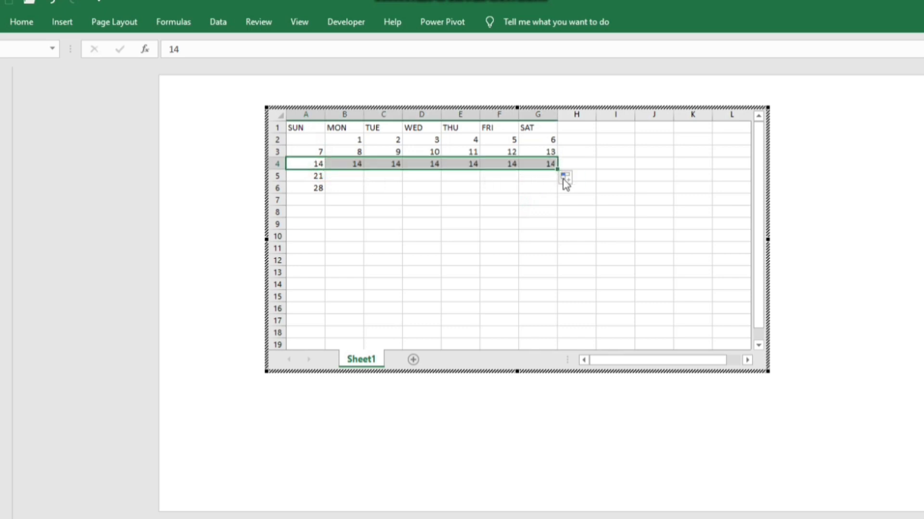
left_click(567, 179)
left_click(529, 212)
left_click(300, 177)
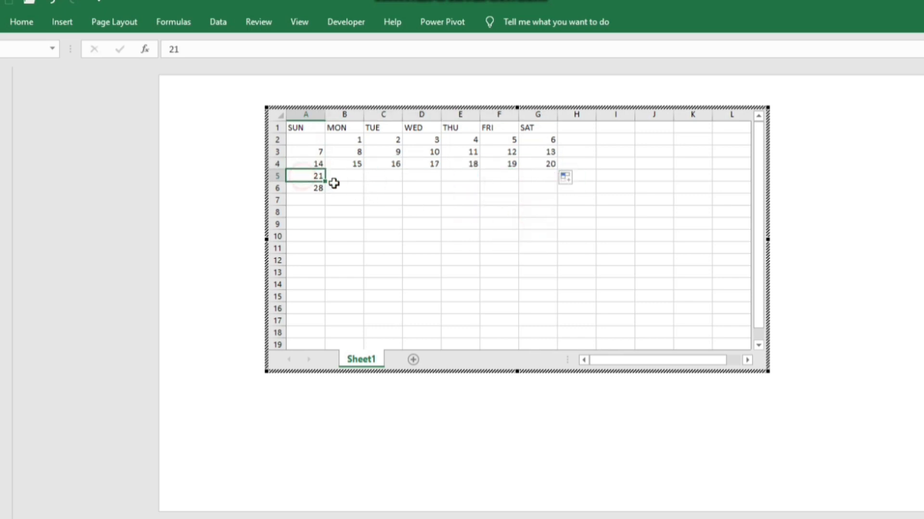
left_click_drag(327, 184, 558, 185)
left_click(566, 193)
left_click(536, 225)
Step: Fill row 6 across to the SAT column as a number series starting from 28 in A6
left_click(308, 188)
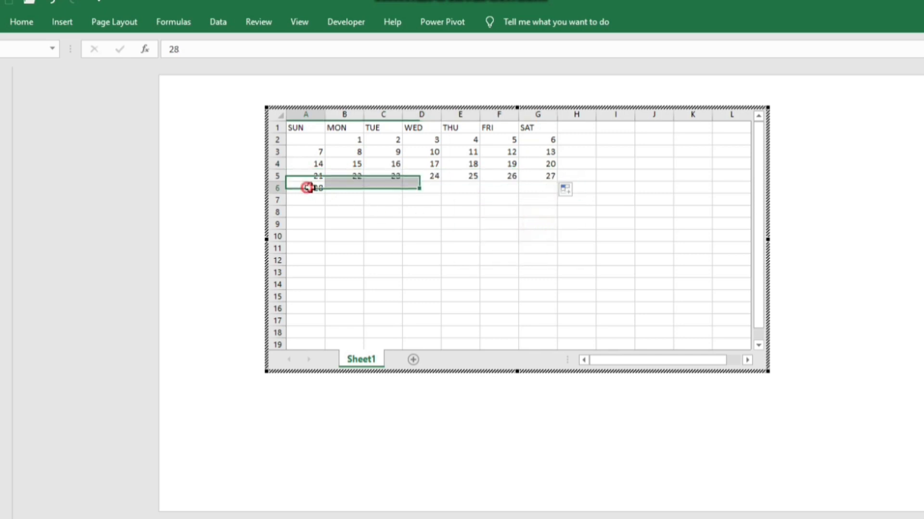
left_click_drag(328, 191, 558, 191)
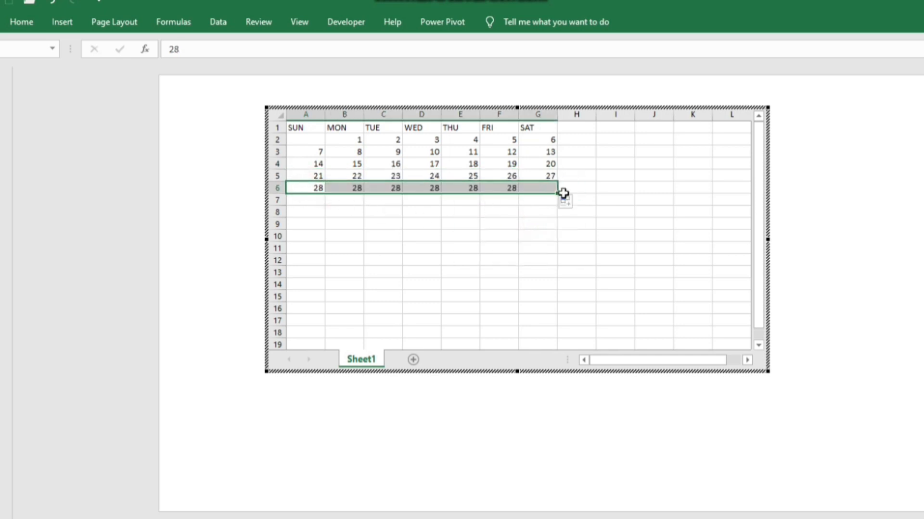
left_click(565, 202)
left_click(542, 234)
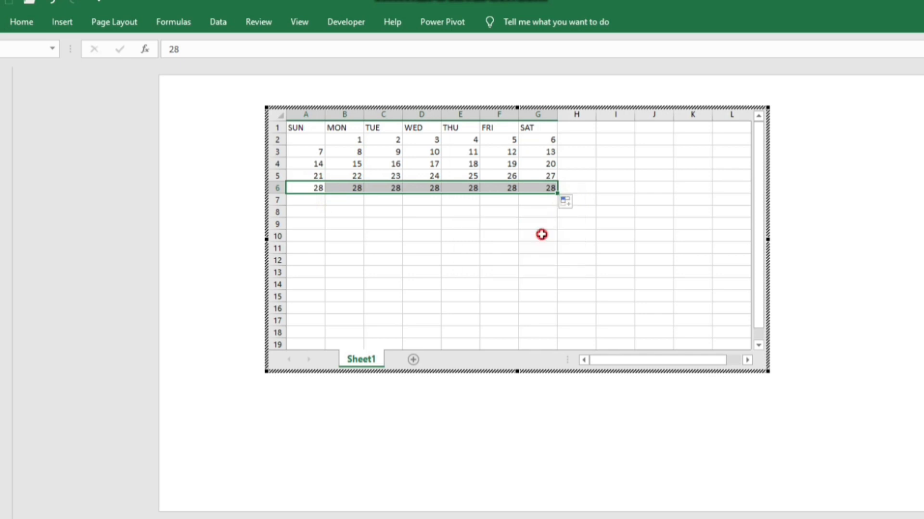
Step: Clear the surplus dates after 31 in E6:G6 and leave the embedded spreadsheet
left_click(466, 187)
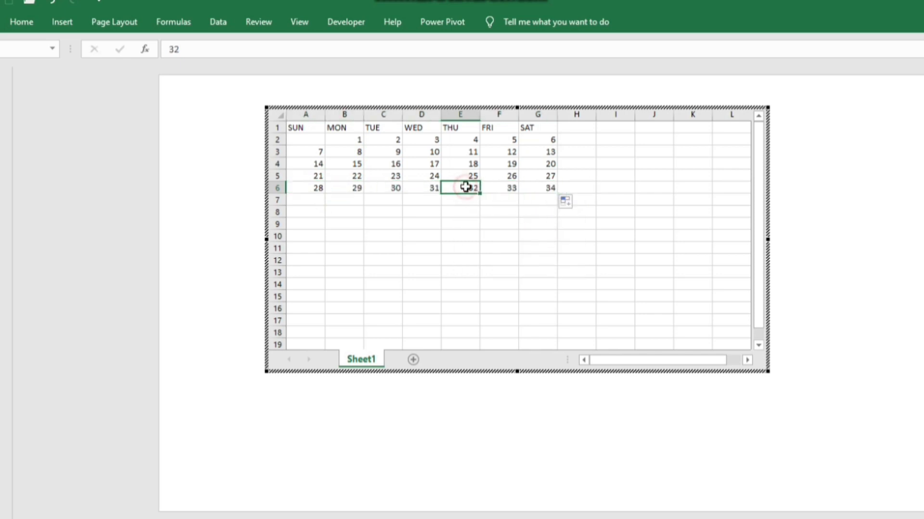
left_click_drag(465, 187, 540, 187)
key("Delete")
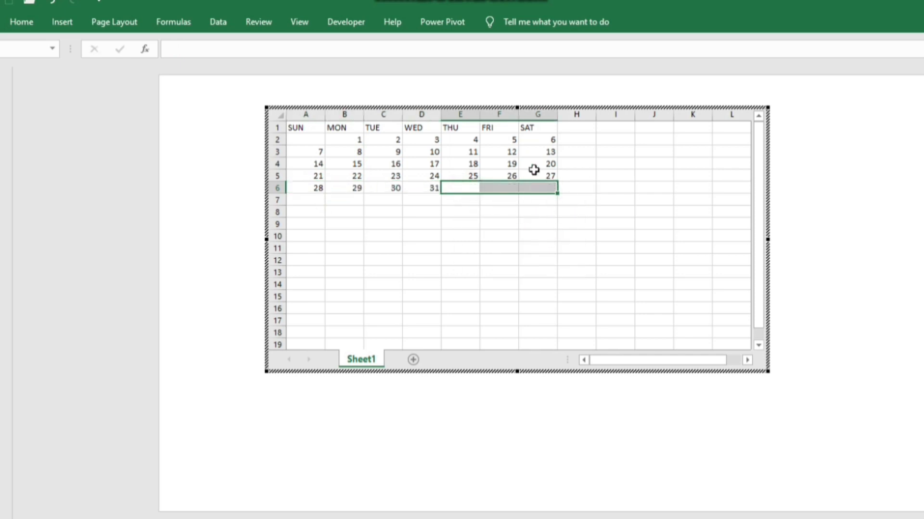
left_click(617, 153)
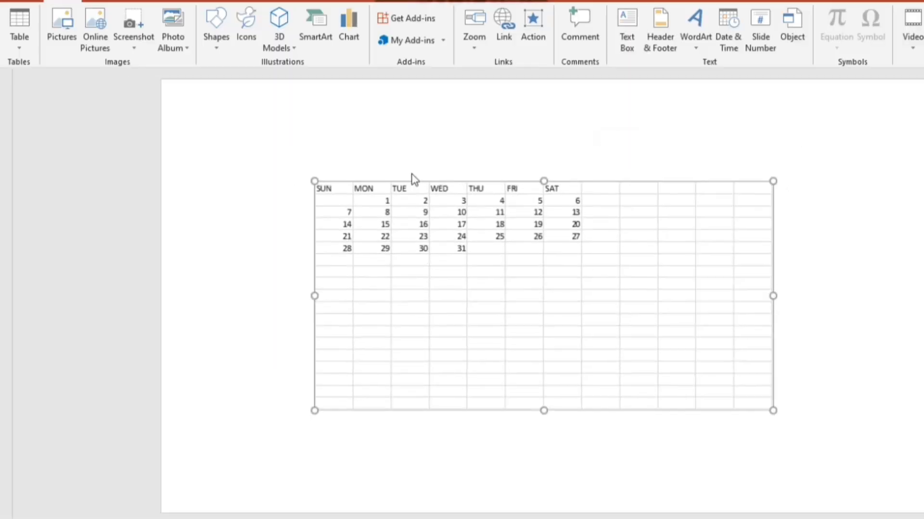
Step: Insert a slide table with 7 columns and 6 rows
left_click(340, 197)
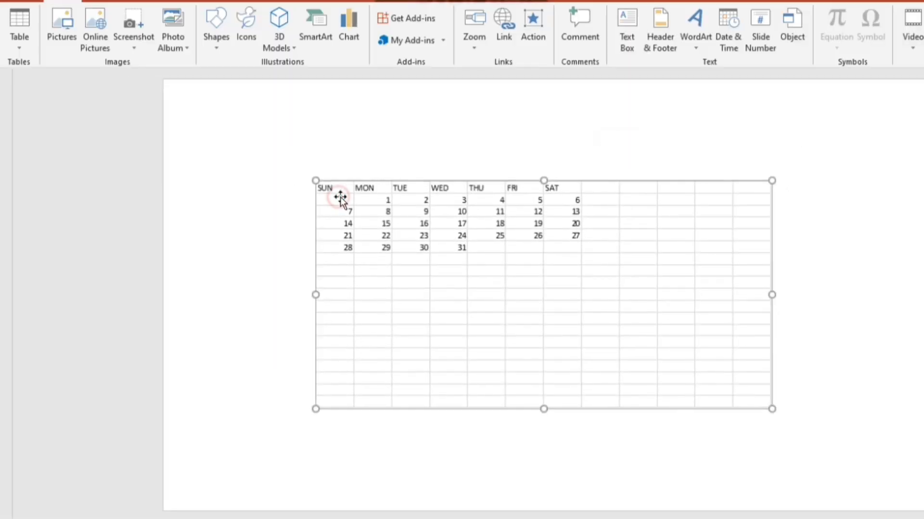
left_click(19, 29)
left_click(37, 189)
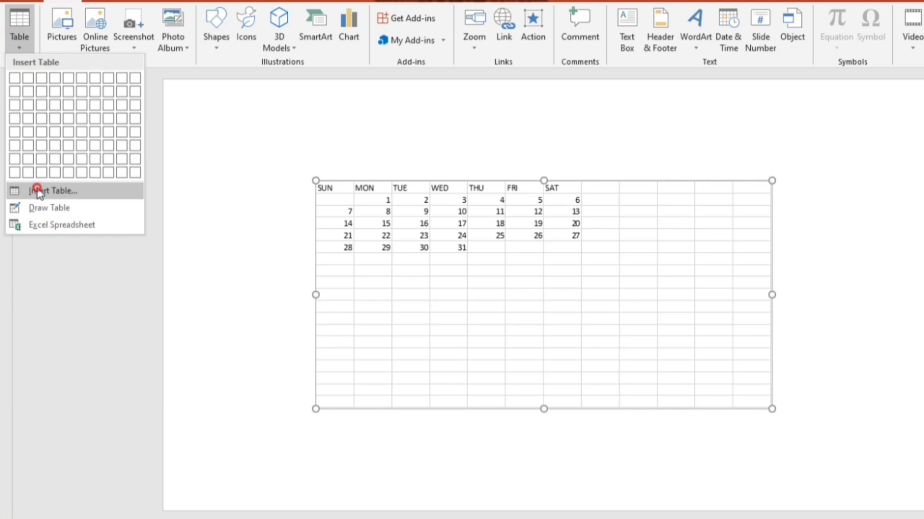
left_click_drag(518, 230, 688, 177)
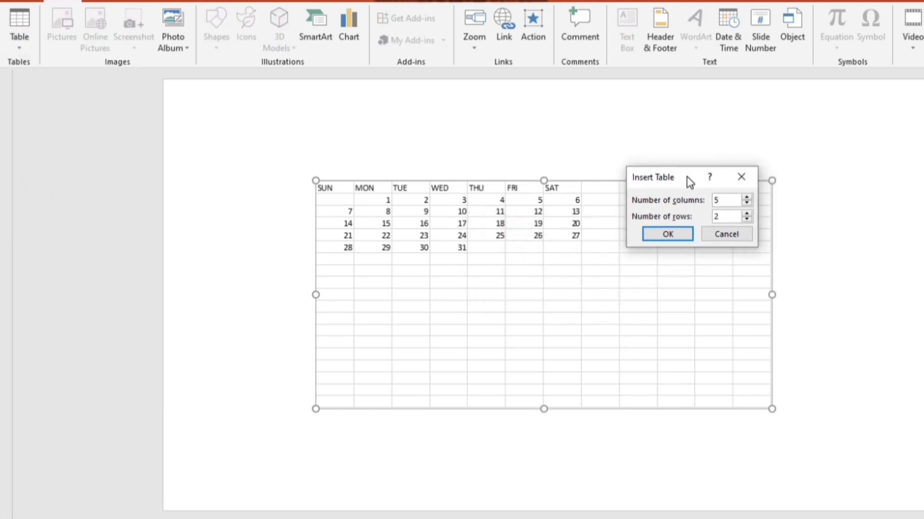
double_click(722, 200)
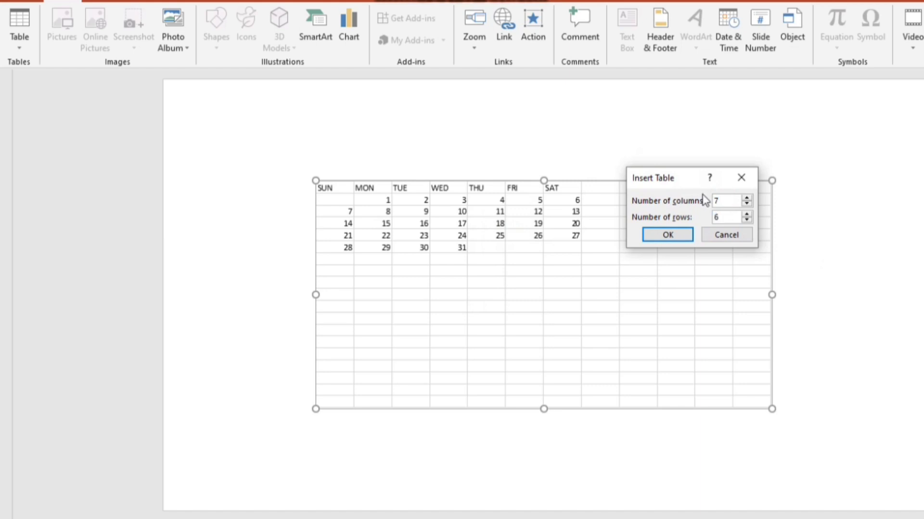
left_click(668, 235)
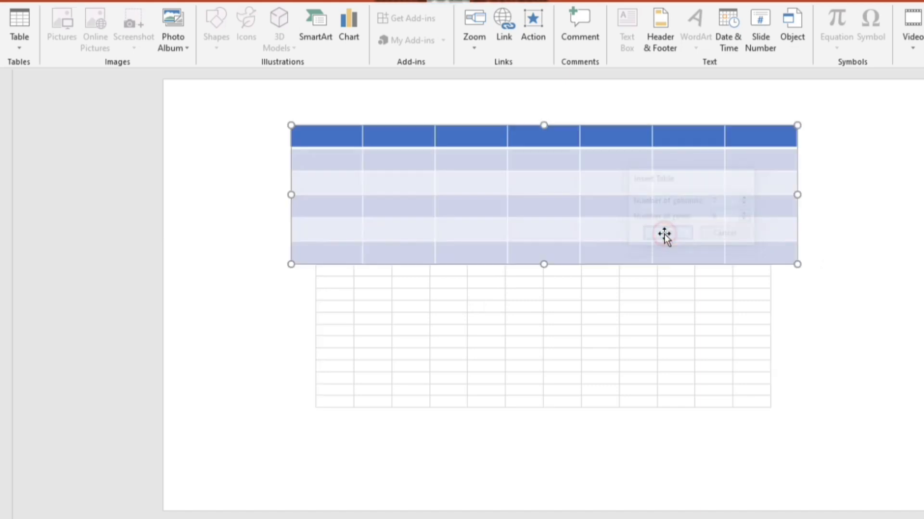
Step: Move the embedded spreadsheet below the blue table and copy its calendar range A1:G6 into the table
left_click(540, 326)
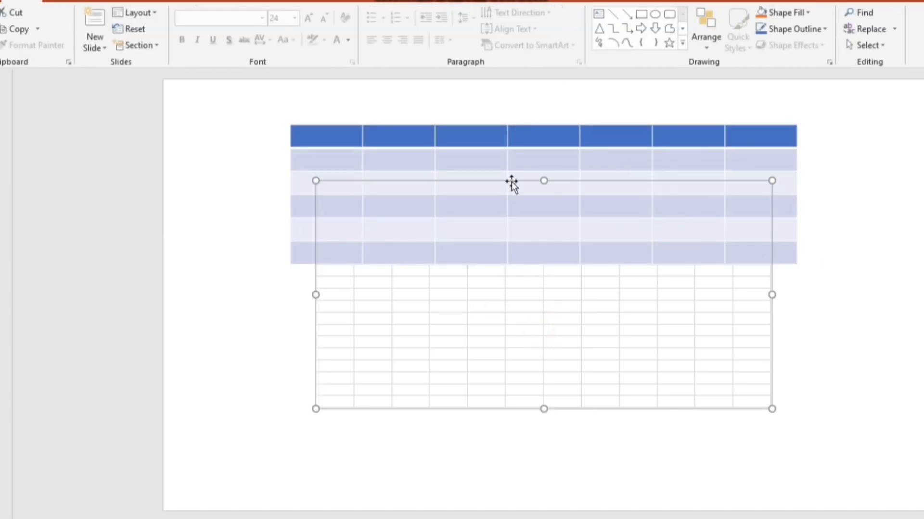
left_click_drag(512, 181, 488, 306)
left_click_drag(310, 304, 619, 333)
double_click(380, 296)
key("ctrl+c")
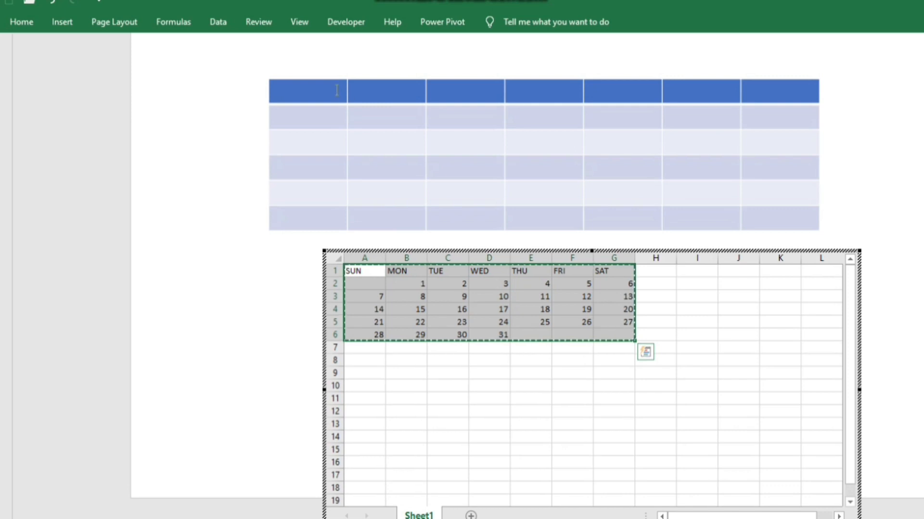
left_click(336, 90)
left_click(337, 131)
key("ctrl+v")
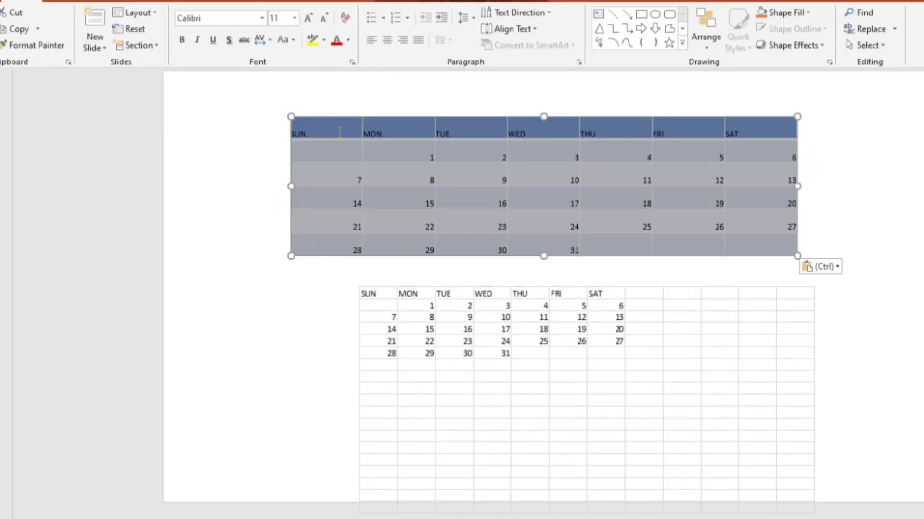
Step: Delete the embedded spreadsheet from the slide, keeping only the filled calendar table
left_click(490, 266)
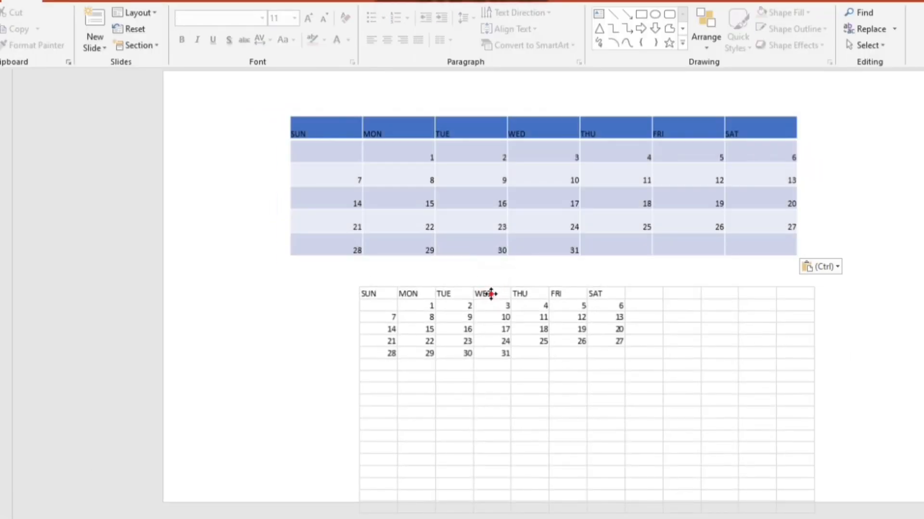
left_click(491, 293)
key("Delete")
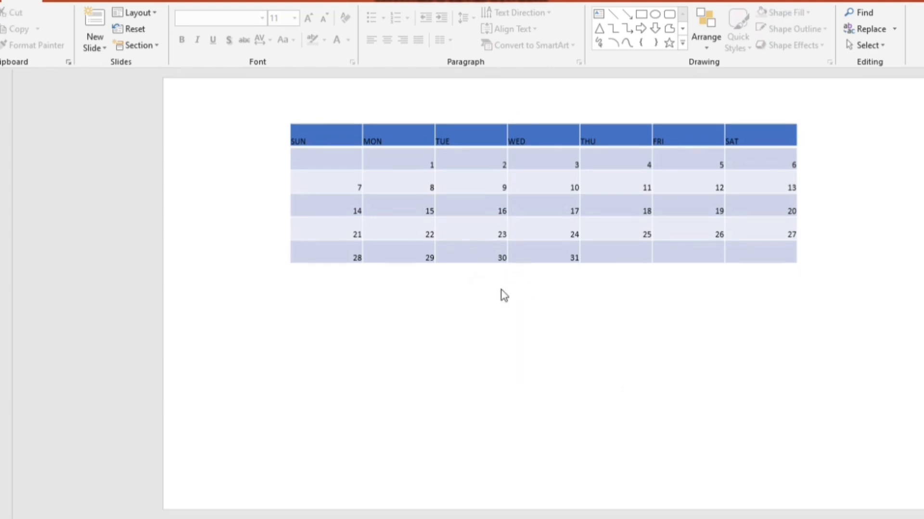
left_click(499, 292)
Step: Set all text in the calendar table to The Hand Black font at size 36
left_click_drag(352, 136, 823, 283)
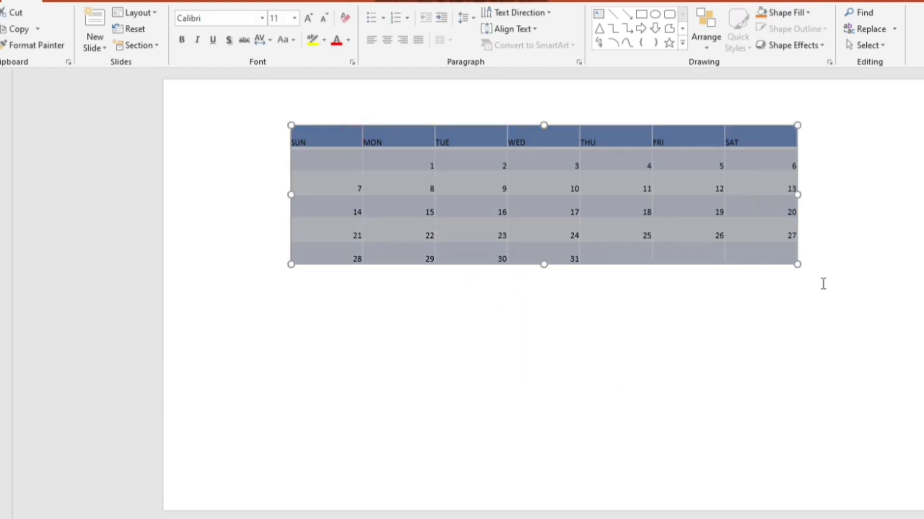
left_click(262, 18)
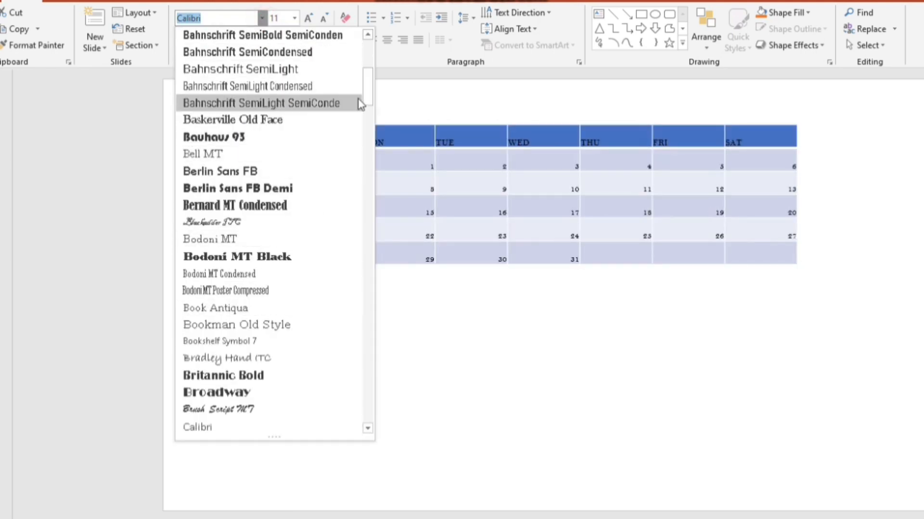
left_click_drag(367, 93, 339, 54)
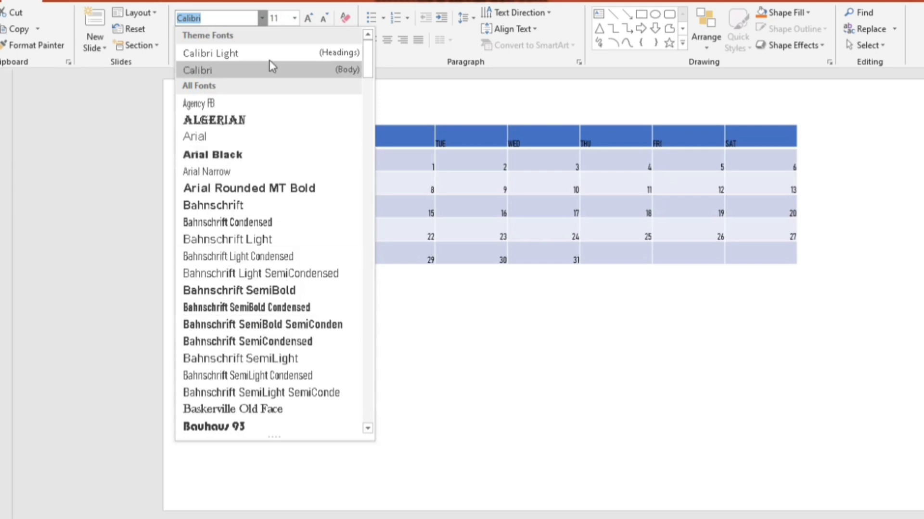
type("The Hand Black")
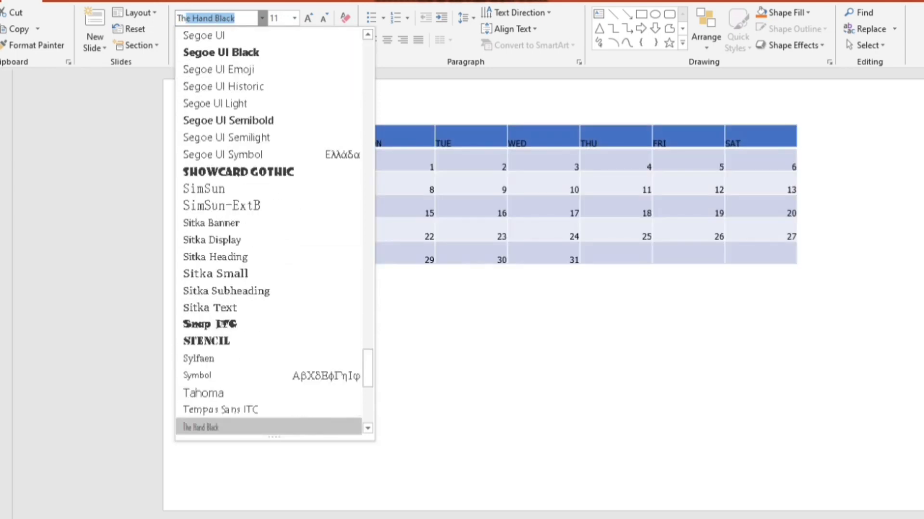
key("Return")
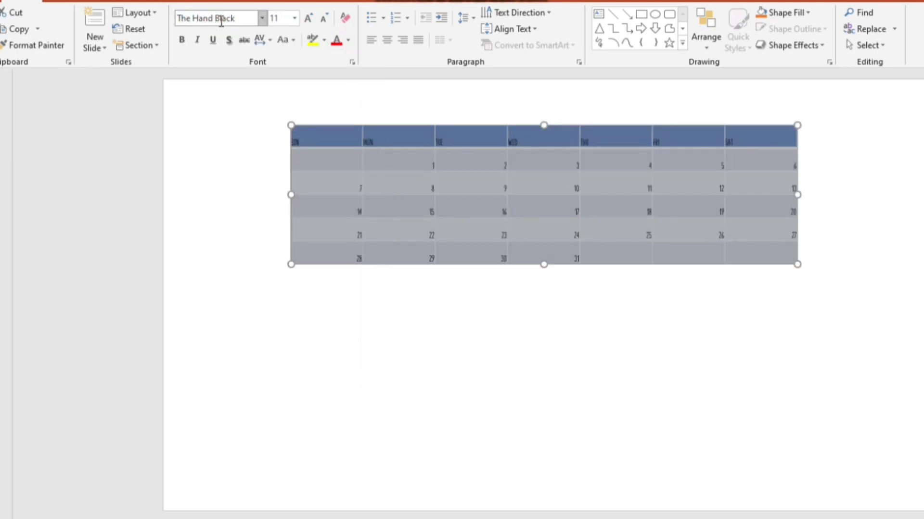
left_click(294, 18)
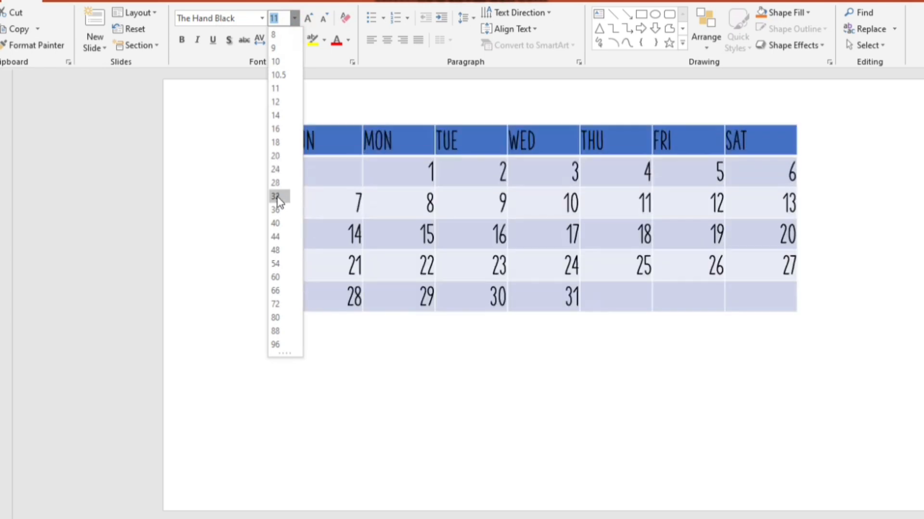
left_click(275, 211)
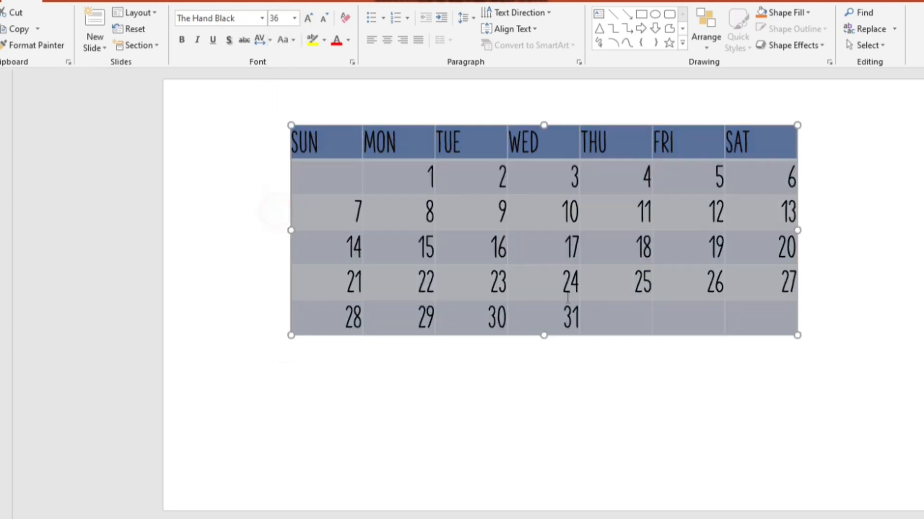
Step: Resize and move the calendar table so it fills the right part of the slide over its full height
left_click_drag(797, 335, 891, 433)
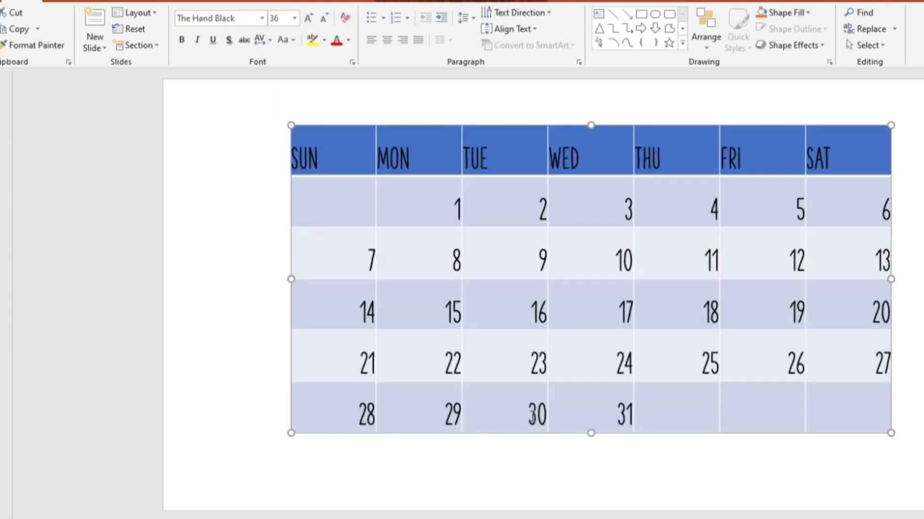
left_click_drag(593, 434, 591, 486)
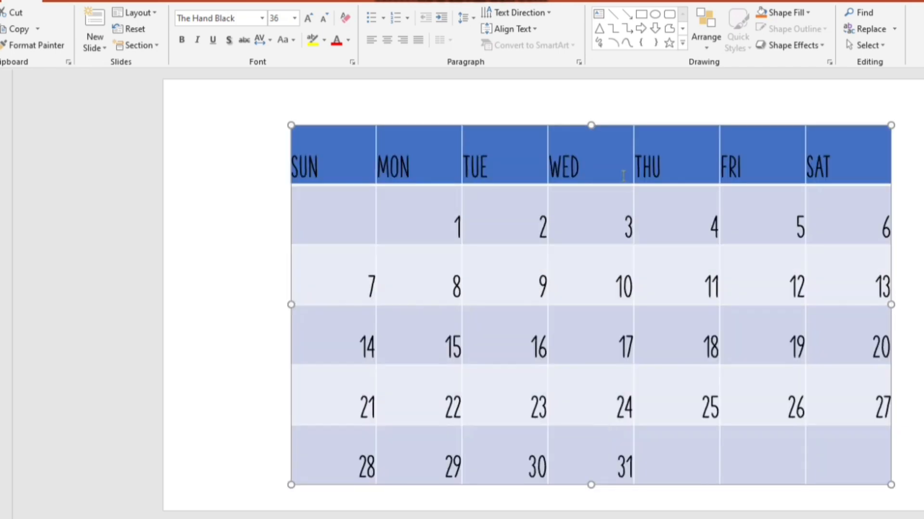
left_click_drag(592, 124, 592, 89)
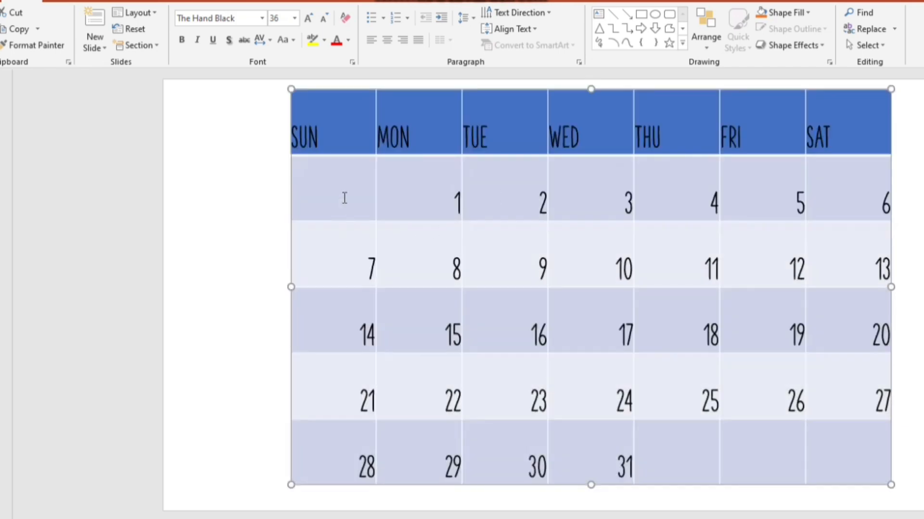
left_click_drag(291, 88, 468, 127)
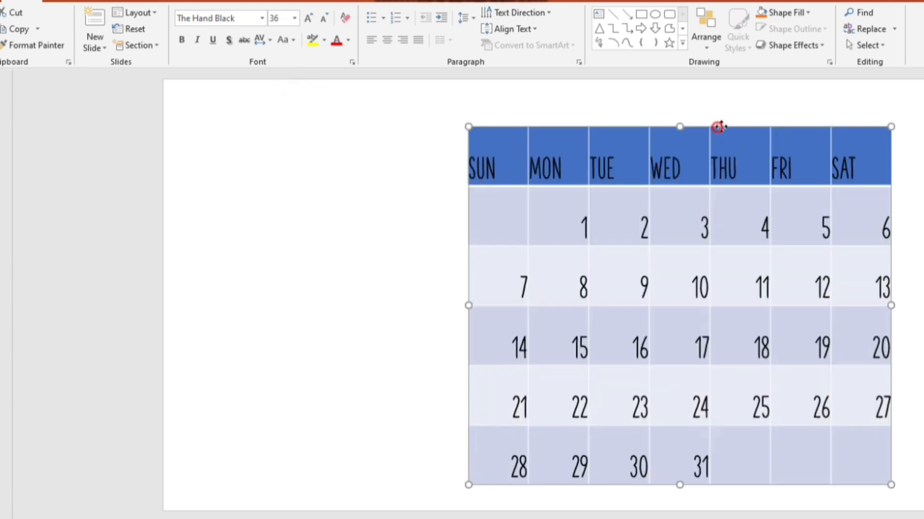
left_click_drag(718, 127, 732, 98)
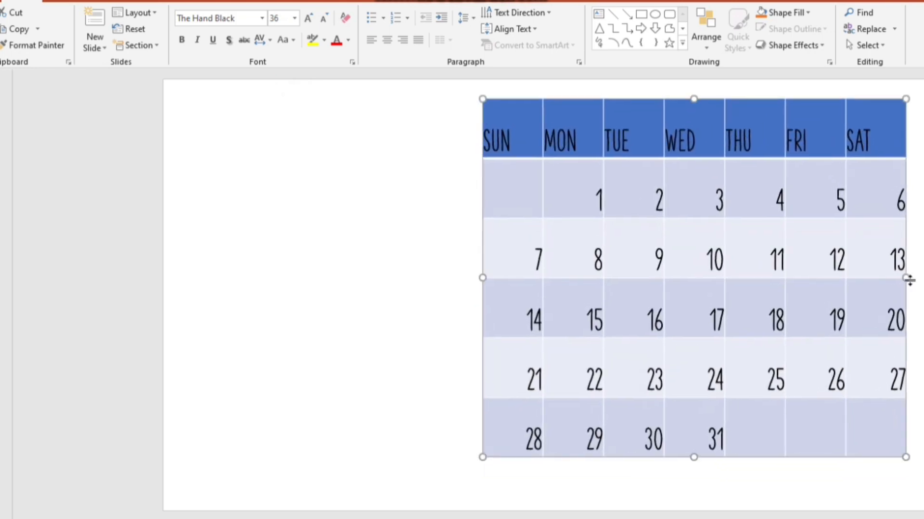
left_click_drag(907, 278, 923, 278)
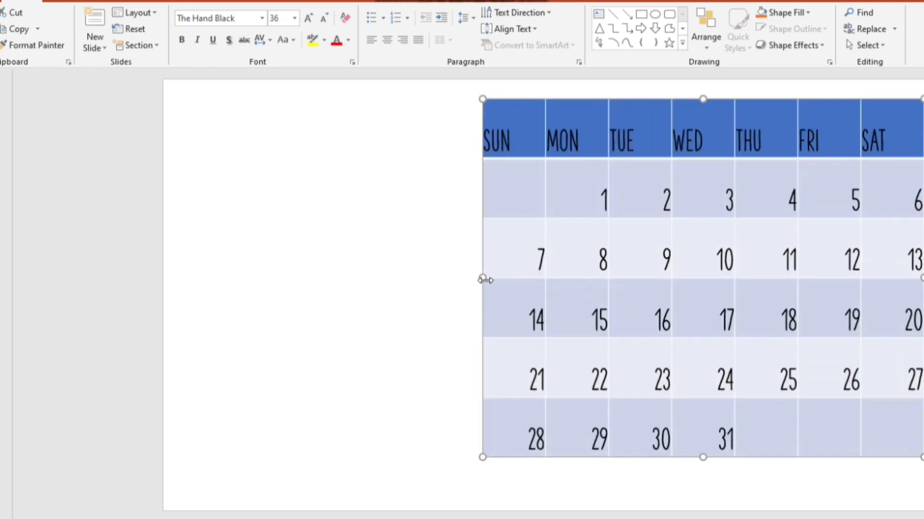
left_click_drag(483, 279, 457, 278)
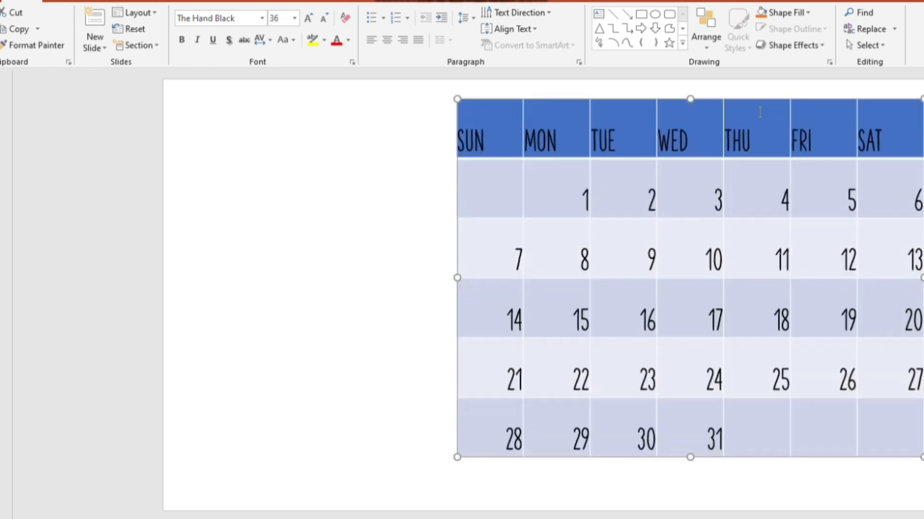
left_click_drag(689, 98, 689, 80)
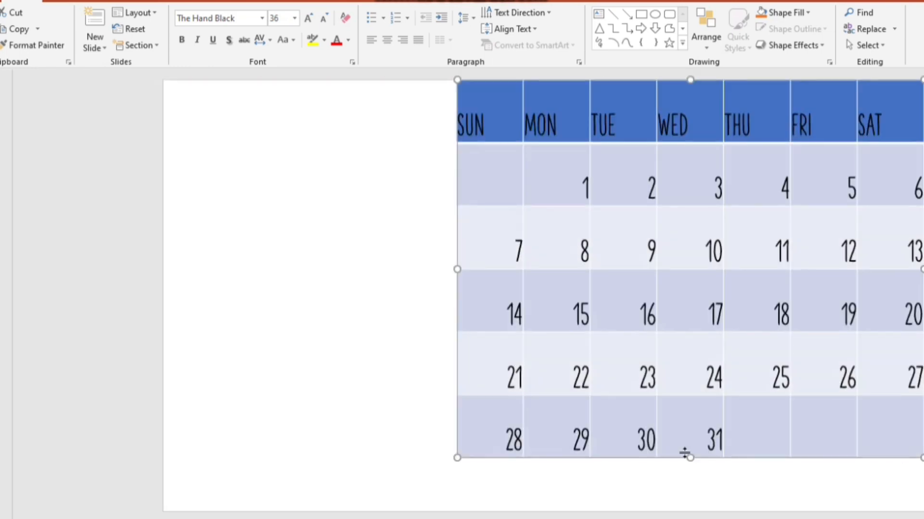
left_click_drag(689, 458, 690, 511)
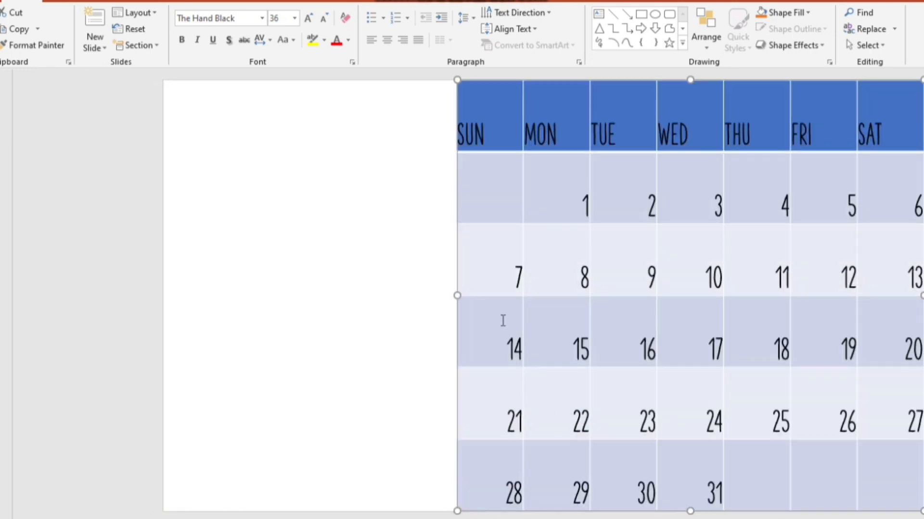
left_click_drag(458, 296, 475, 294)
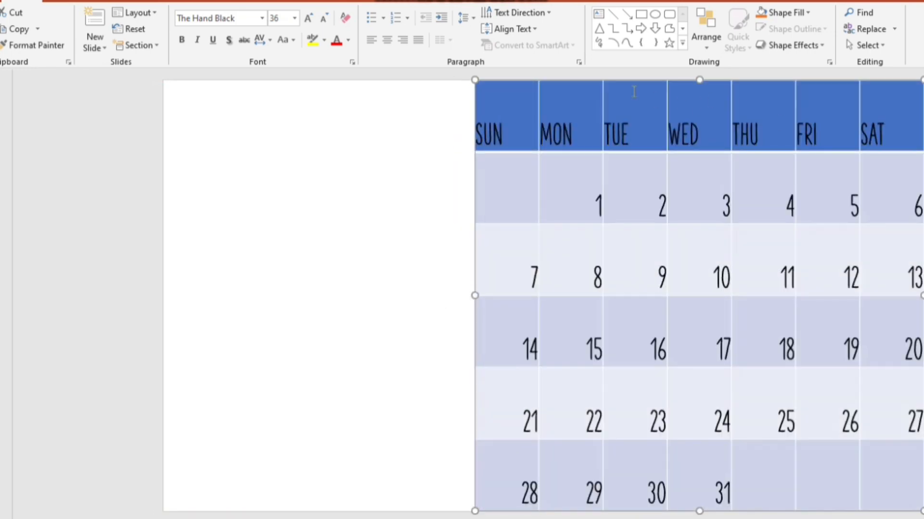
Step: Center all text in the calendar table and remove the cell shading with No Fill
left_click_drag(524, 103, 890, 459)
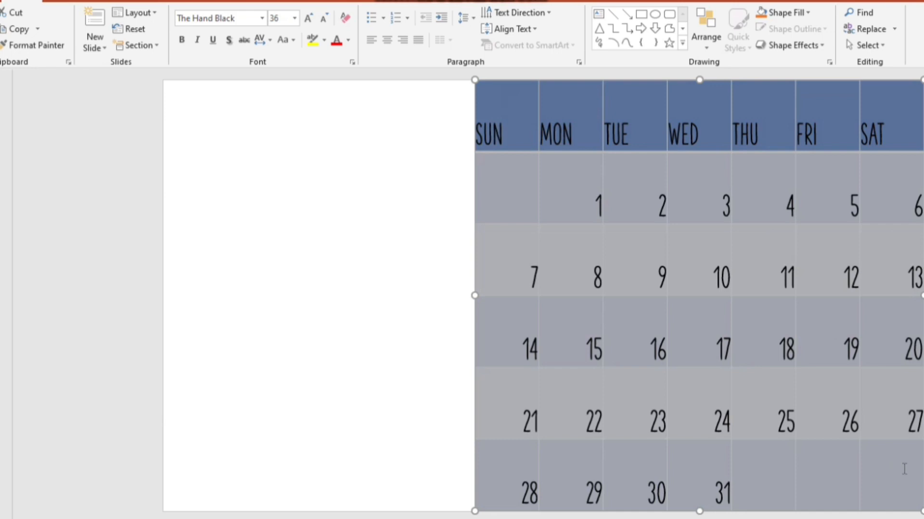
left_click(387, 41)
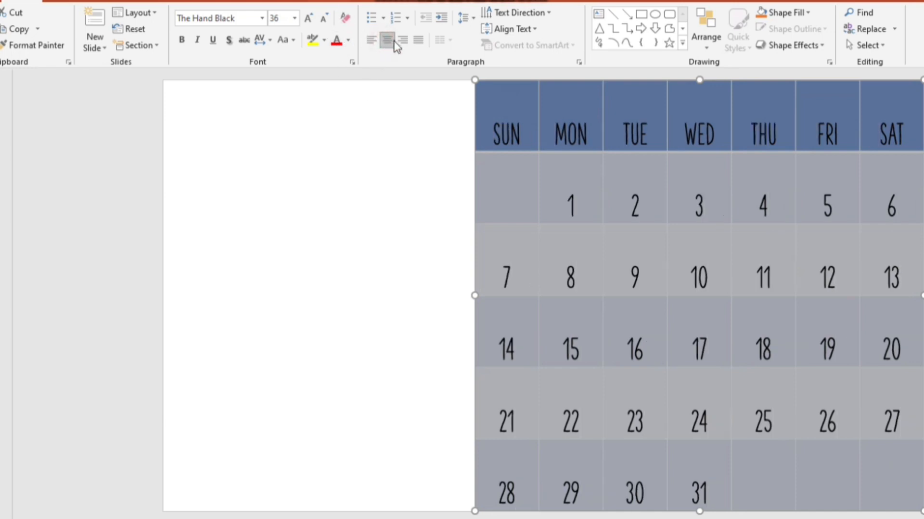
left_click(459, 3)
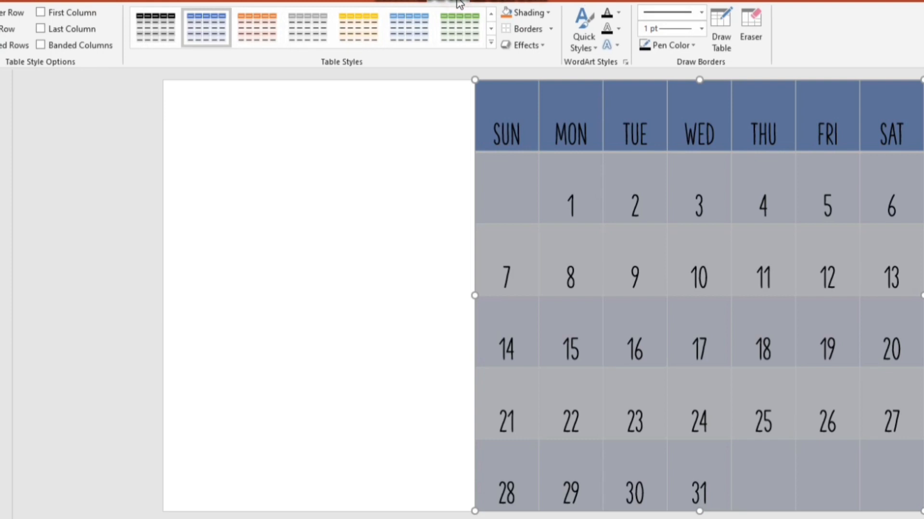
left_click(547, 13)
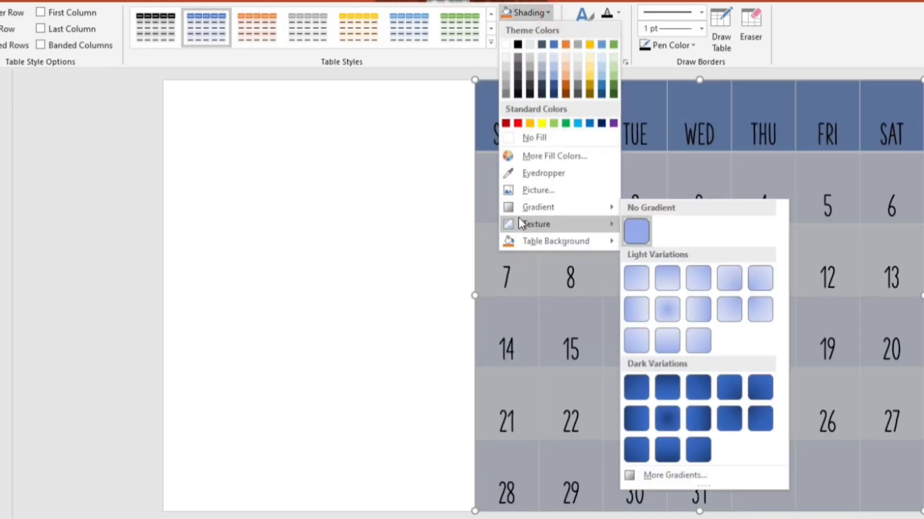
left_click(536, 138)
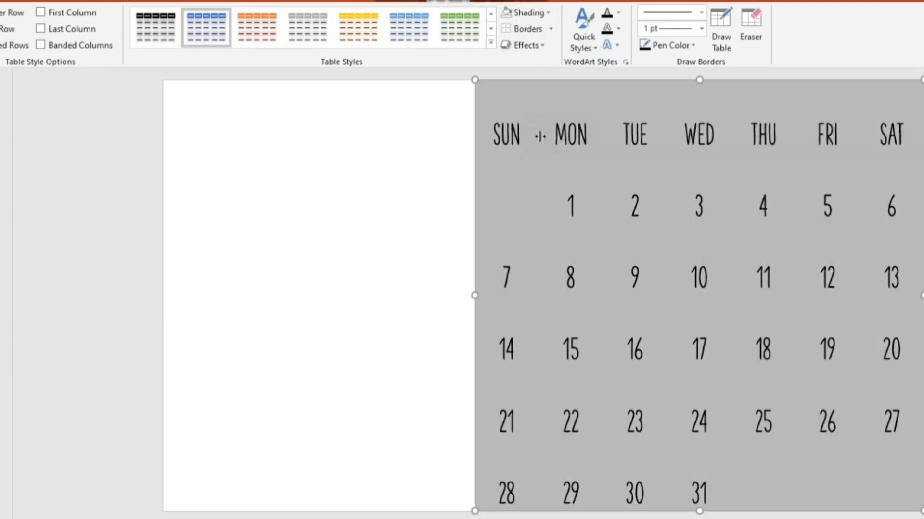
Step: Select the whole calendar table and set its text color to white
left_click_drag(535, 119, 592, 253)
left_click_drag(538, 235, 536, 233)
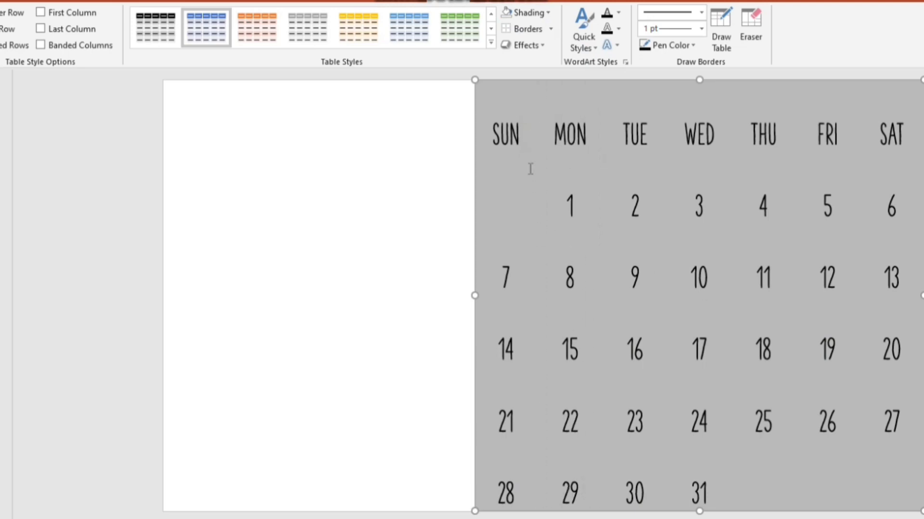
left_click(572, 187)
left_click_drag(543, 127, 868, 458)
left_click(584, 241)
key("ctrl+a")
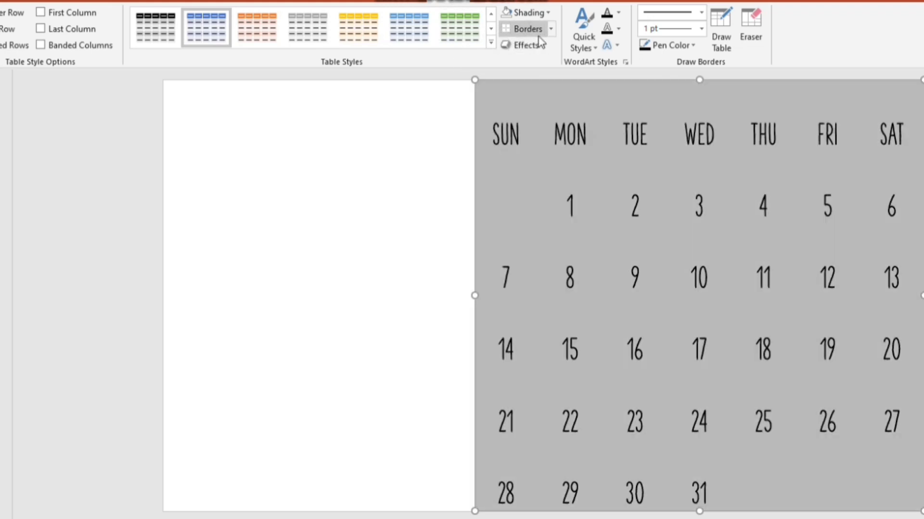
left_click(62, 1)
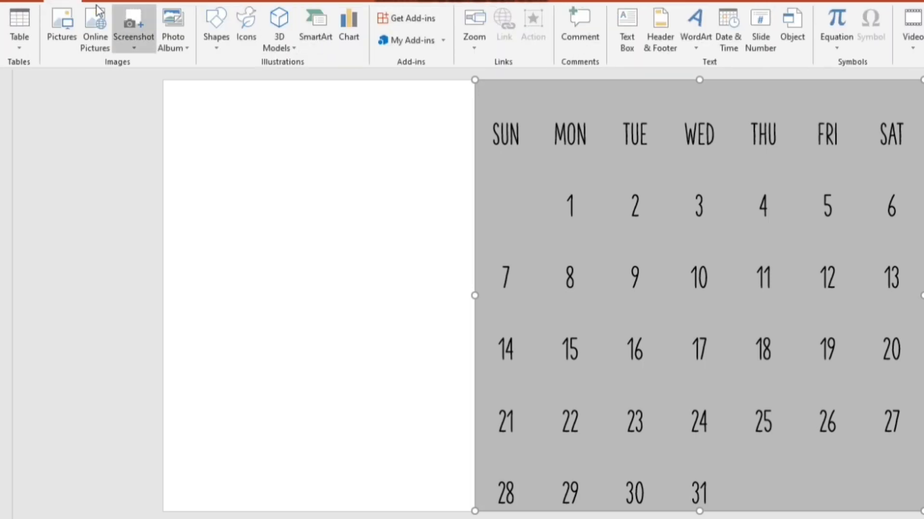
left_click(33, 1)
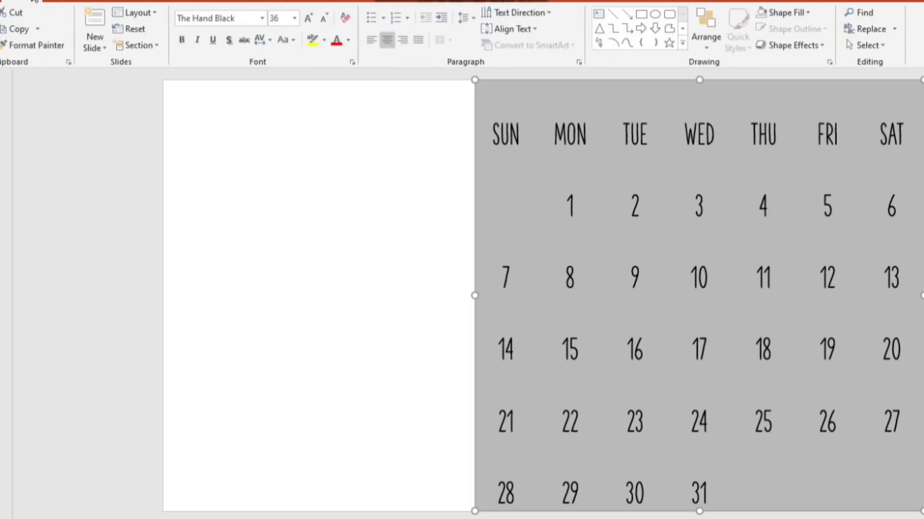
left_click(347, 40)
left_click(336, 73)
left_click(282, 114)
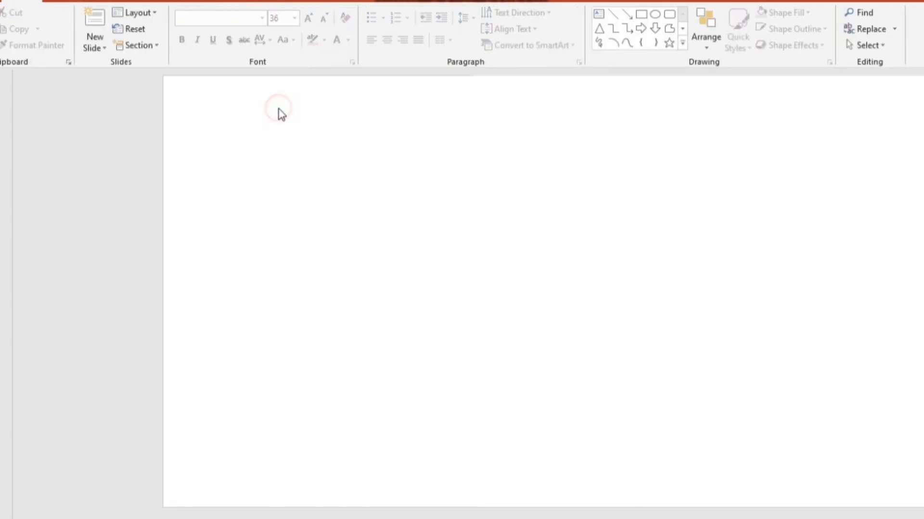
Step: Format the slide background with a solid near-black fill from the theme colors
left_click(112, 1)
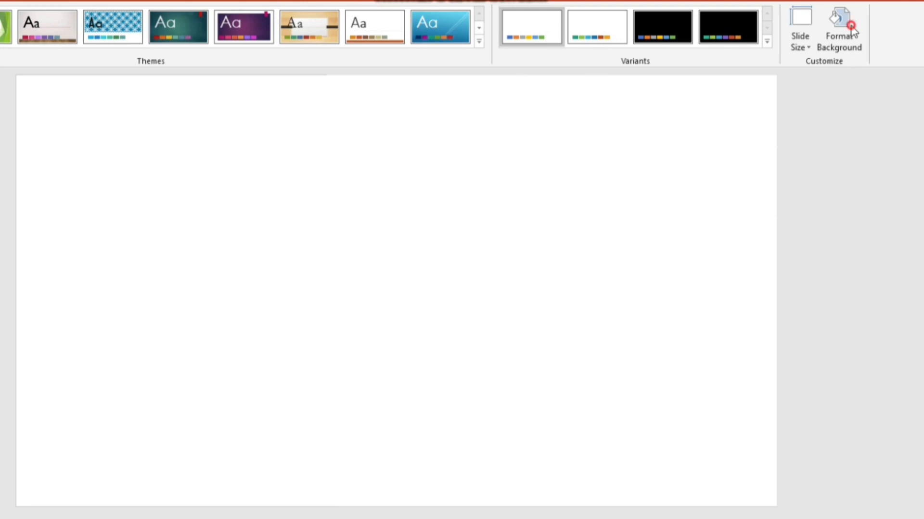
left_click(846, 30)
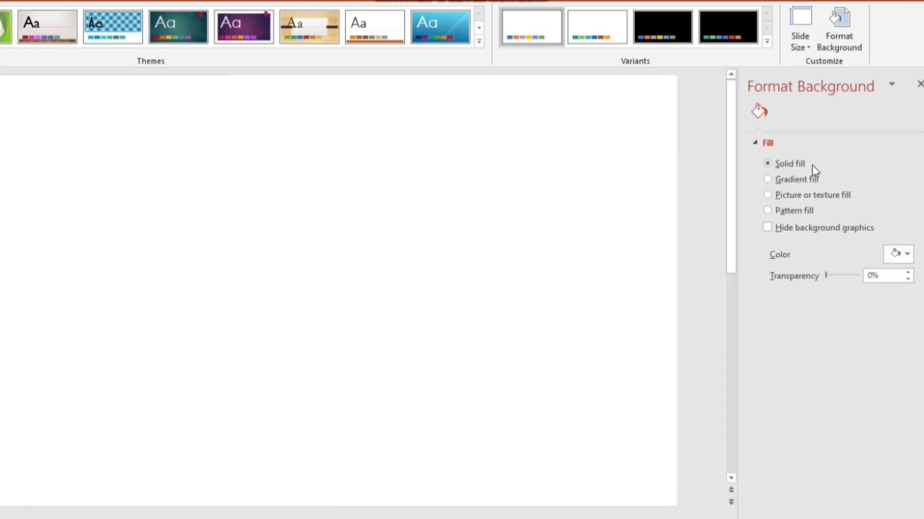
left_click(804, 176)
left_click(790, 163)
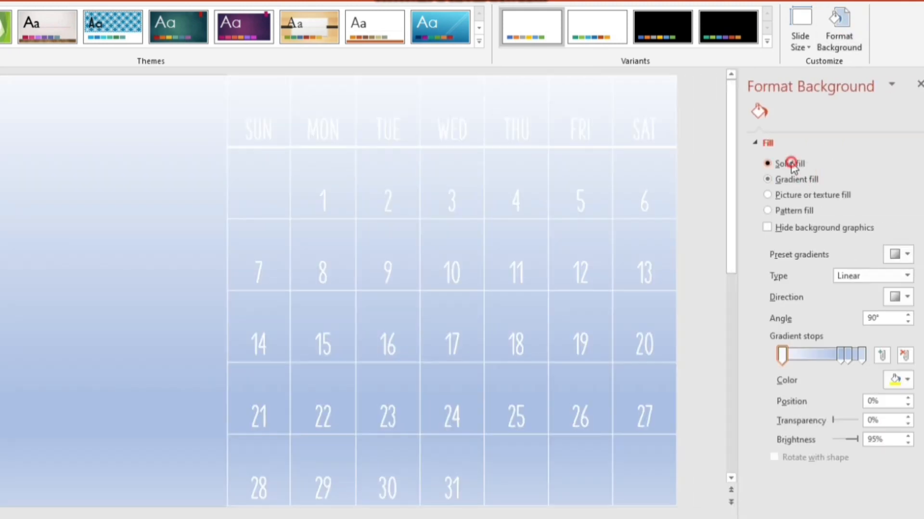
left_click(895, 253)
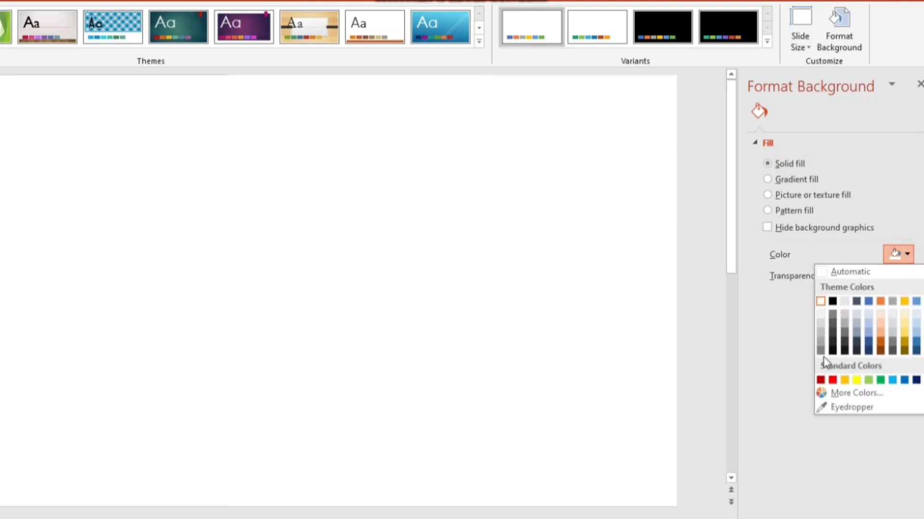
left_click(833, 351)
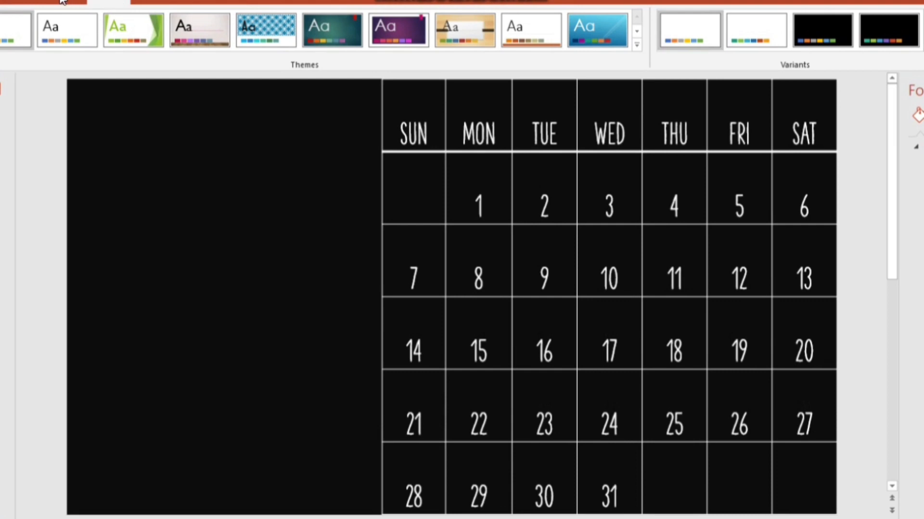
Step: Insert the picture 20201120_193521-removebg-preview from Downloads and place it against the slide's left edge
left_click(61, 2)
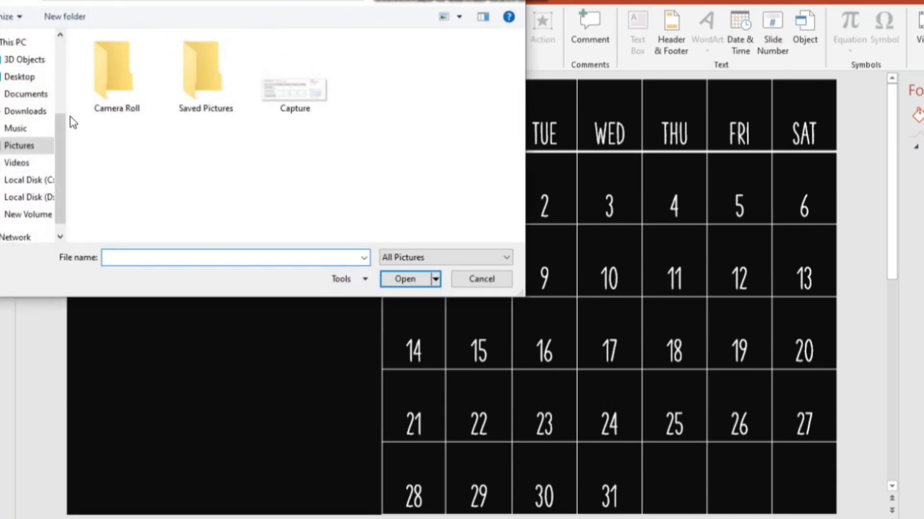
left_click_drag(63, 122, 66, 45)
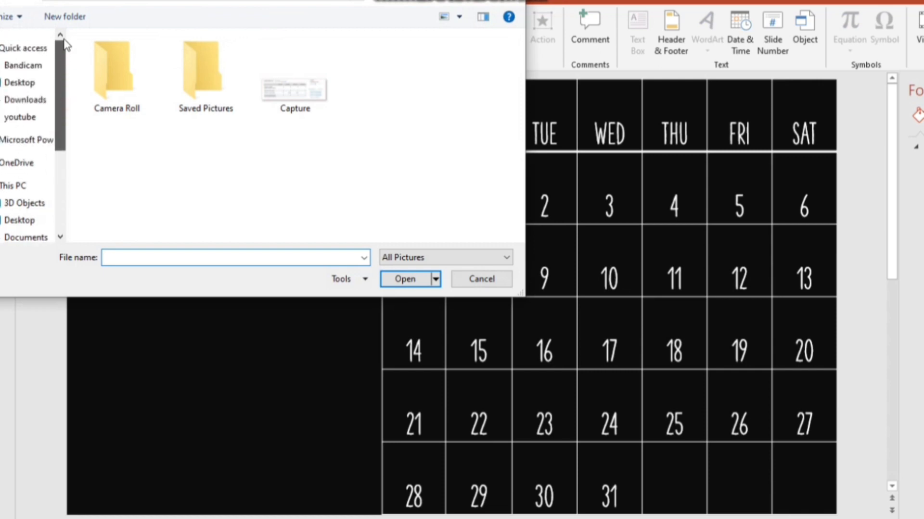
left_click(40, 101)
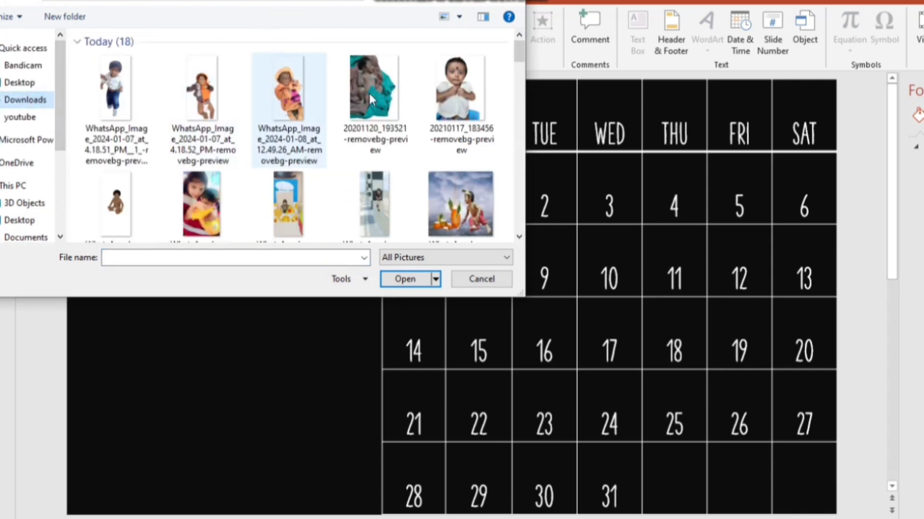
double_click(370, 100)
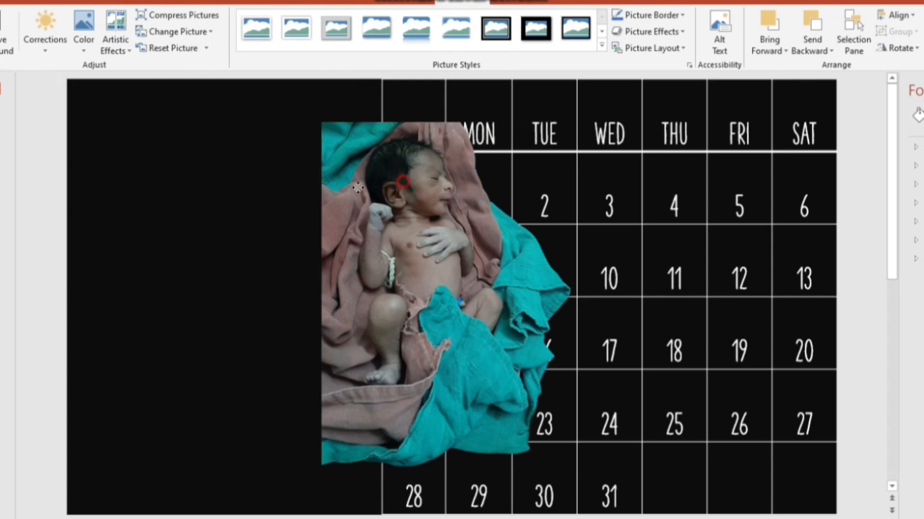
left_click_drag(403, 182, 150, 157)
Step: Shrink the calendar table from all sides to leave narrow slide margins and more room beside the photo
left_click(401, 151)
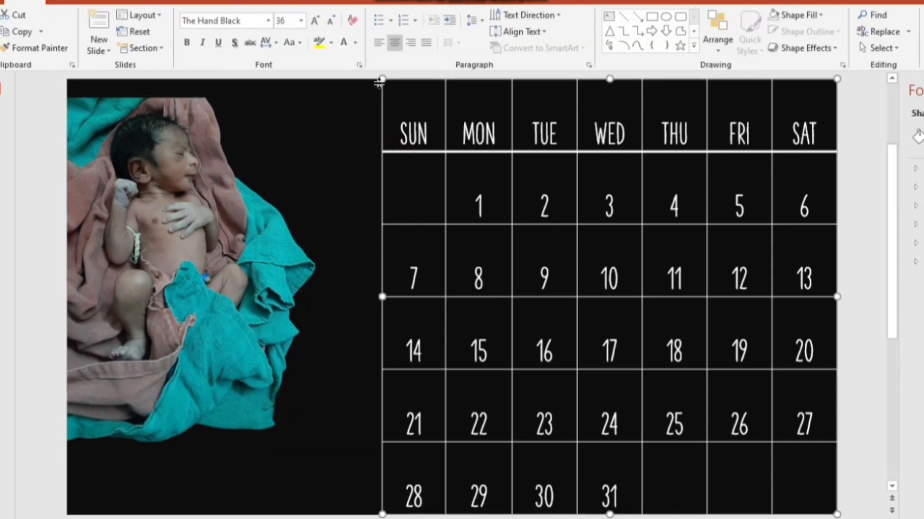
left_click_drag(382, 78, 409, 88)
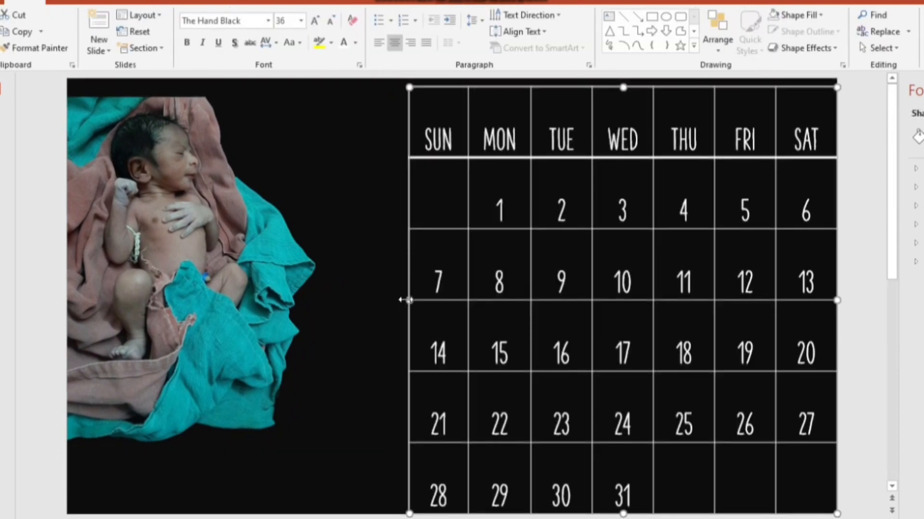
left_click_drag(408, 301, 424, 300)
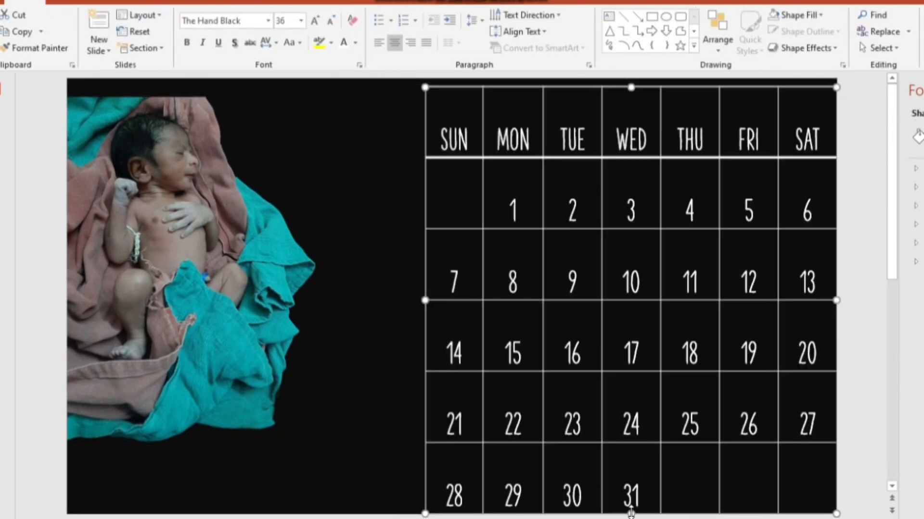
left_click_drag(631, 513, 631, 491)
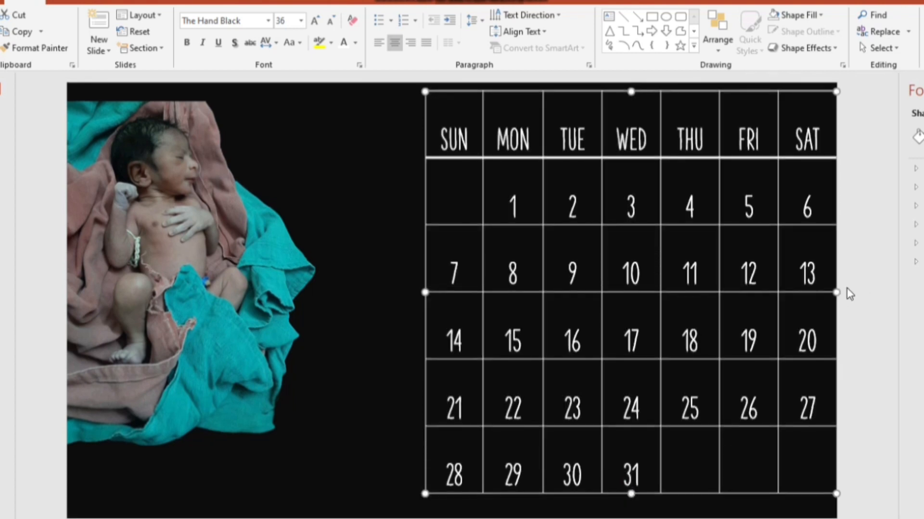
left_click_drag(835, 293, 818, 292)
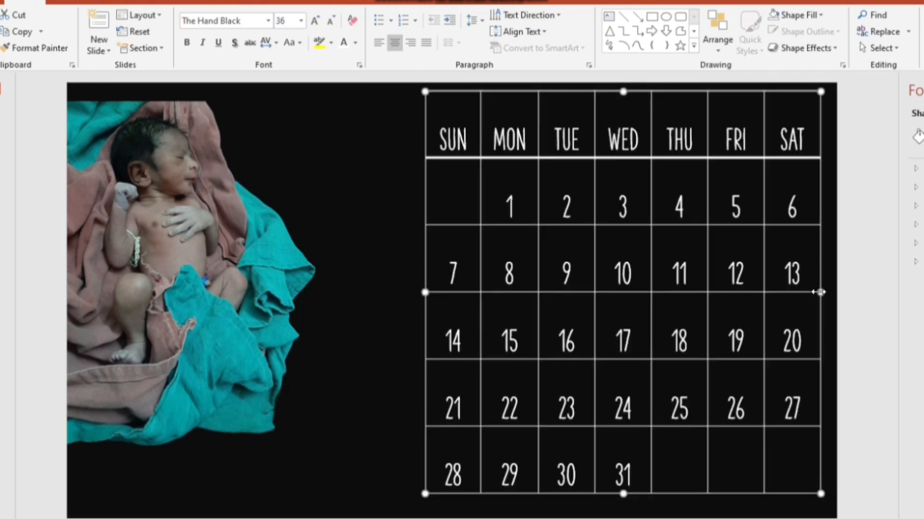
Step: Add a new title-and-content slide, and return to the calendar slide
left_click(345, 157)
left_click(93, 26)
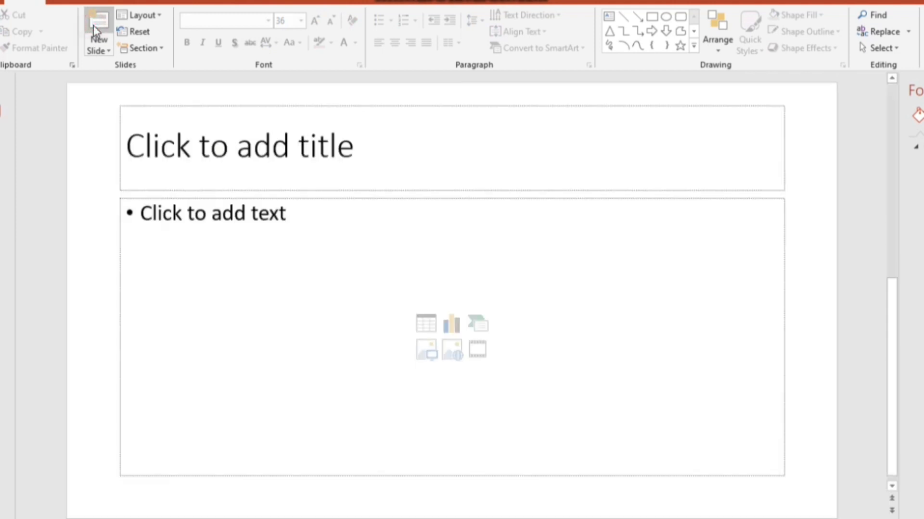
left_click(0, 88)
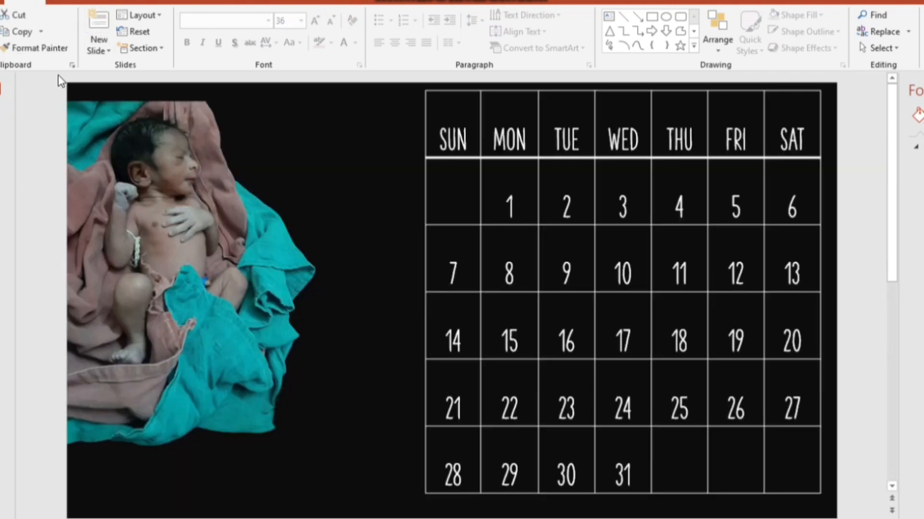
Step: Insert a text box, widen it and position it between the photo's upper part and the calendar table
left_click(72, 2)
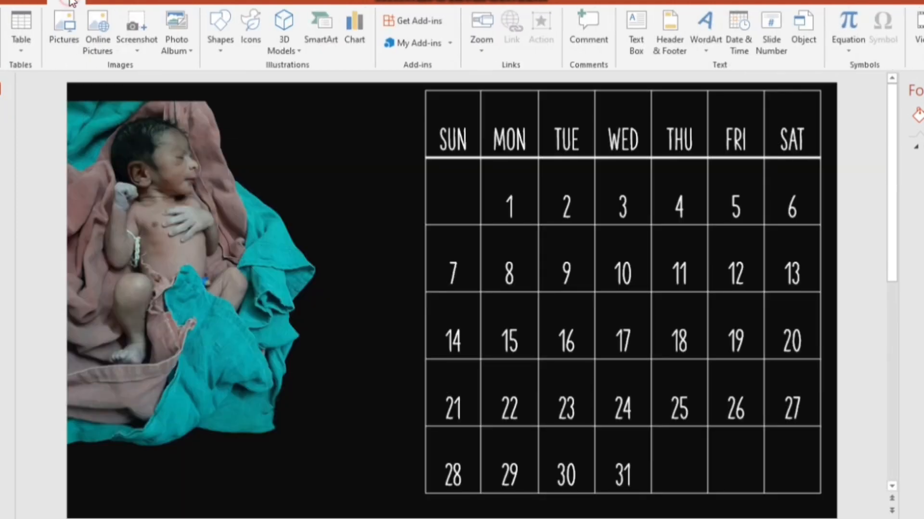
left_click(637, 30)
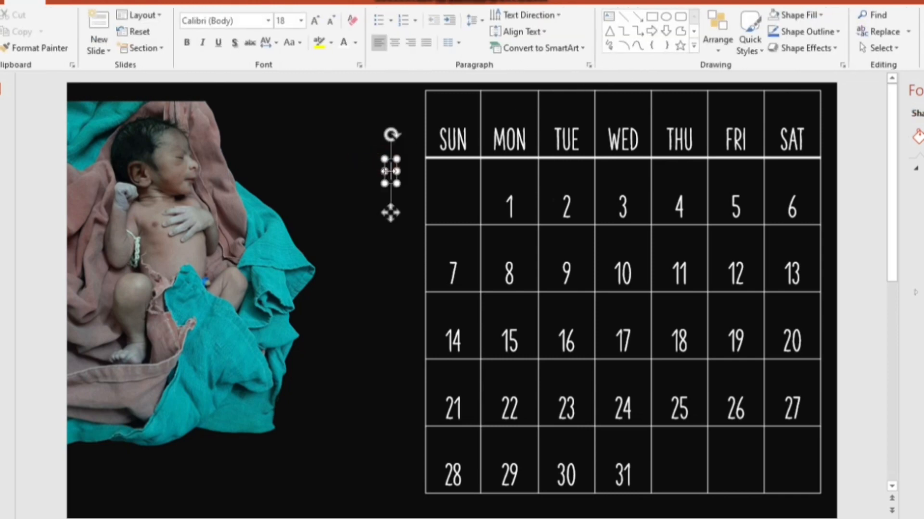
left_click_drag(395, 172, 536, 181)
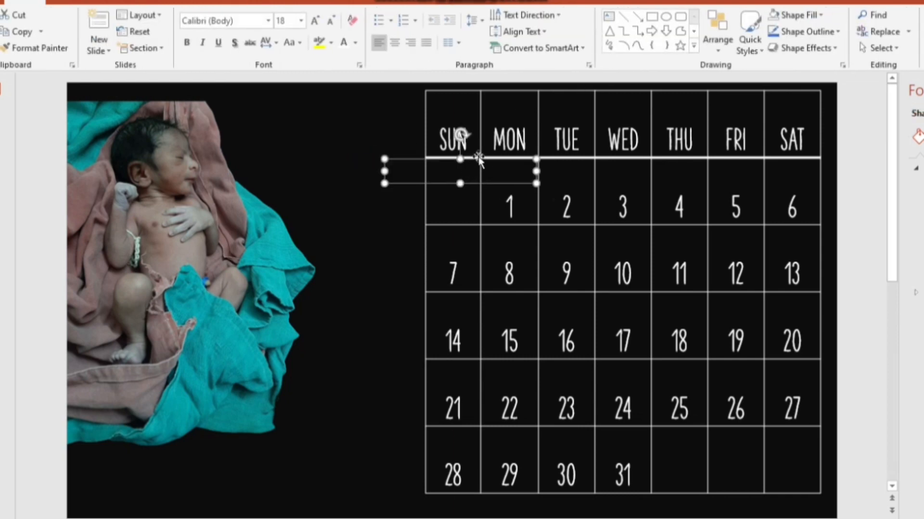
left_click_drag(477, 158, 351, 151)
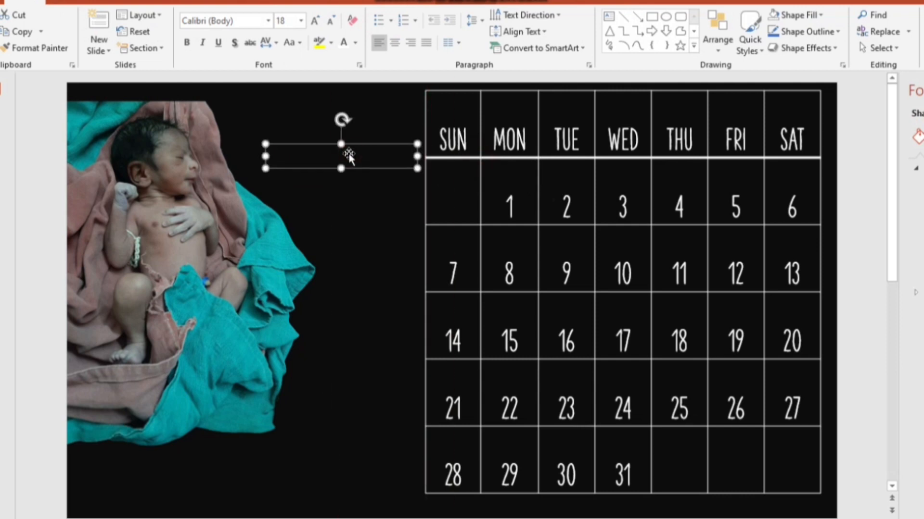